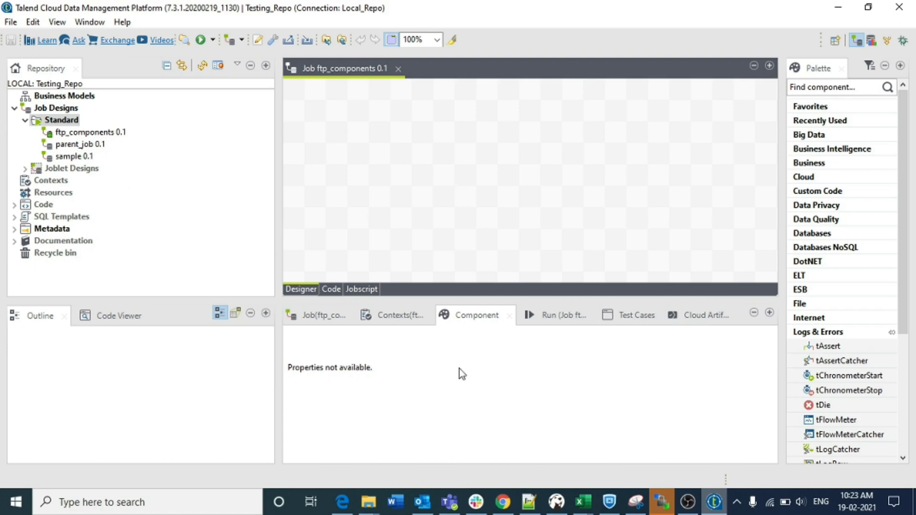
- Switch to File Explorer, locate the RebexTinySftpServer-1.0.11 archive in D:\Youtube and open the extracted folder of the same name
left_click(368, 503)
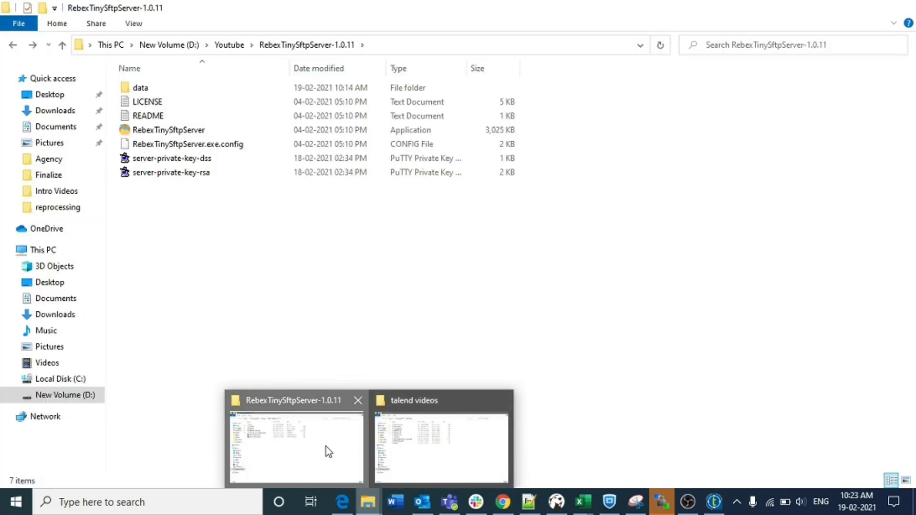
left_click(326, 448)
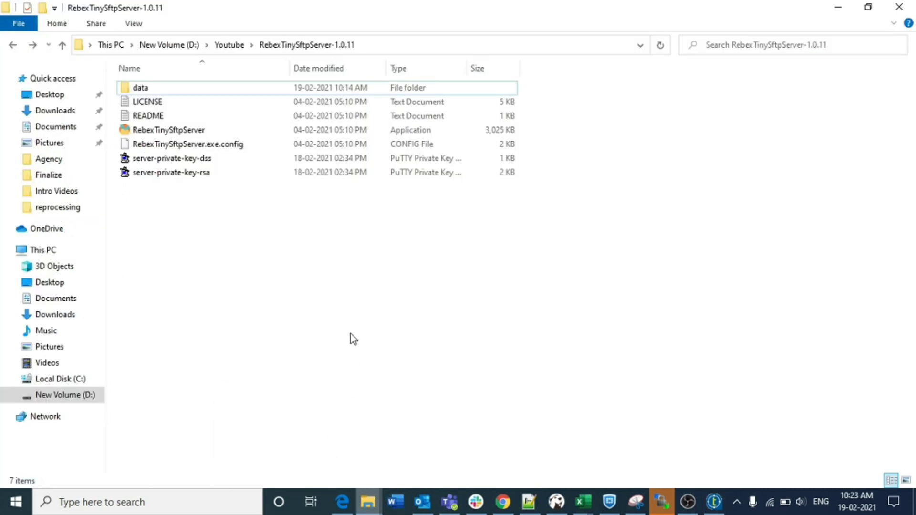
key("alt+Up")
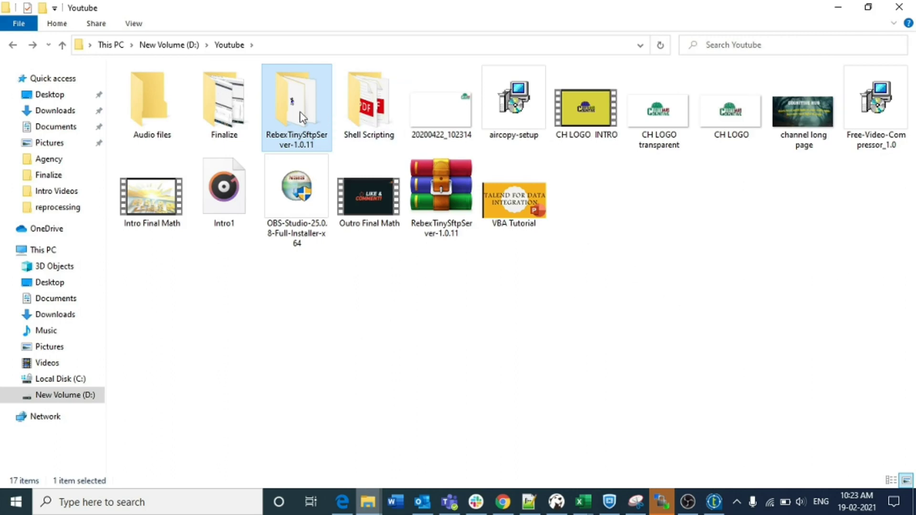
left_click(435, 190)
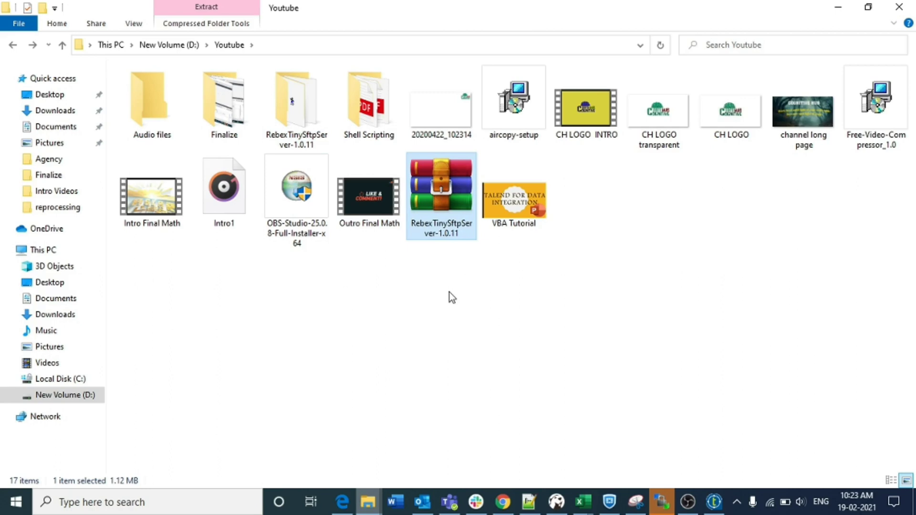
double_click(301, 114)
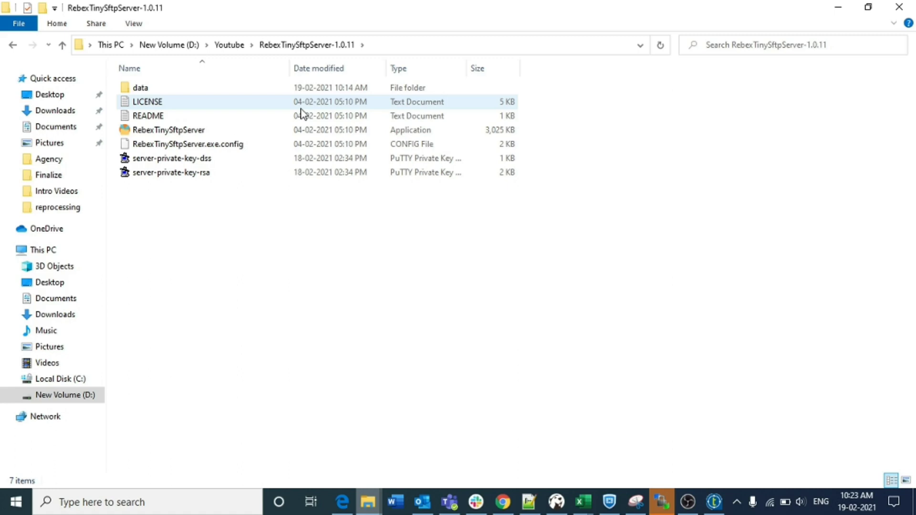
- Review the application, text and config files in the RebexTinySftpServer-1.0.11 folder
left_click(215, 132)
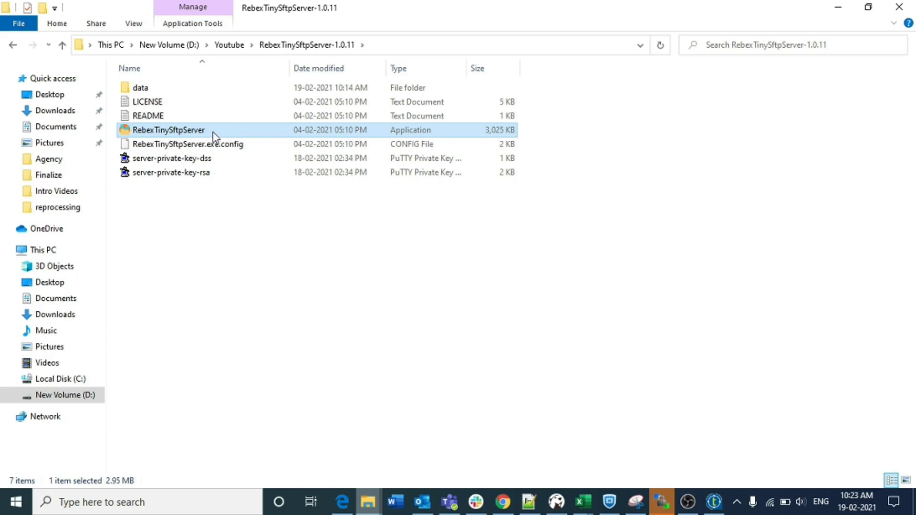
left_click(164, 102)
key("shift+Down")
key("shift+Down")
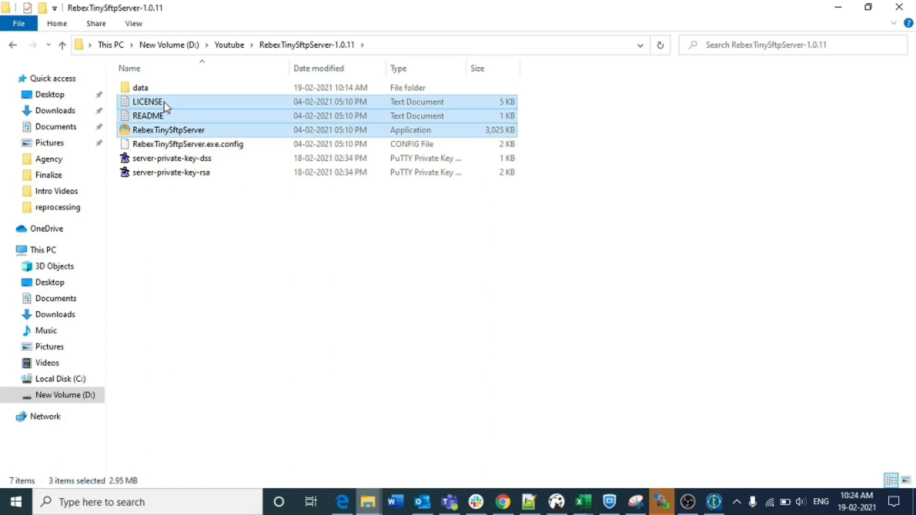
key("shift+Down")
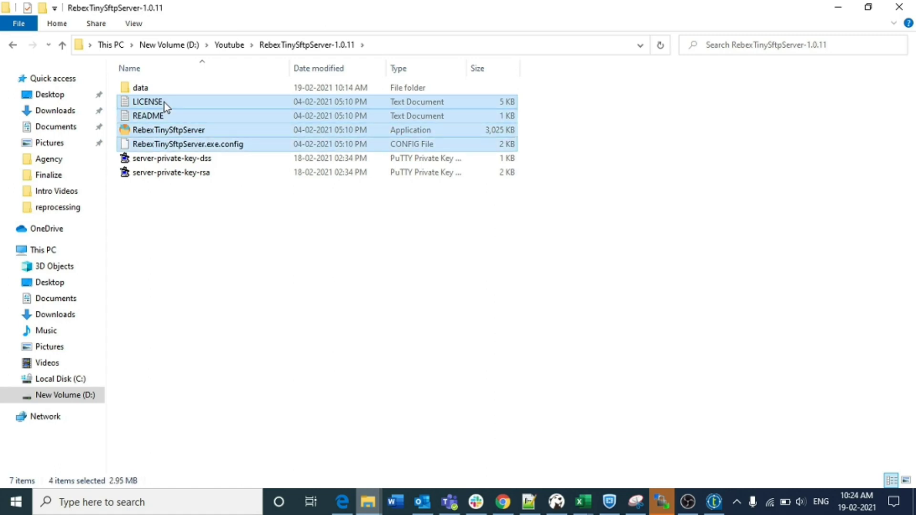
left_click(218, 186)
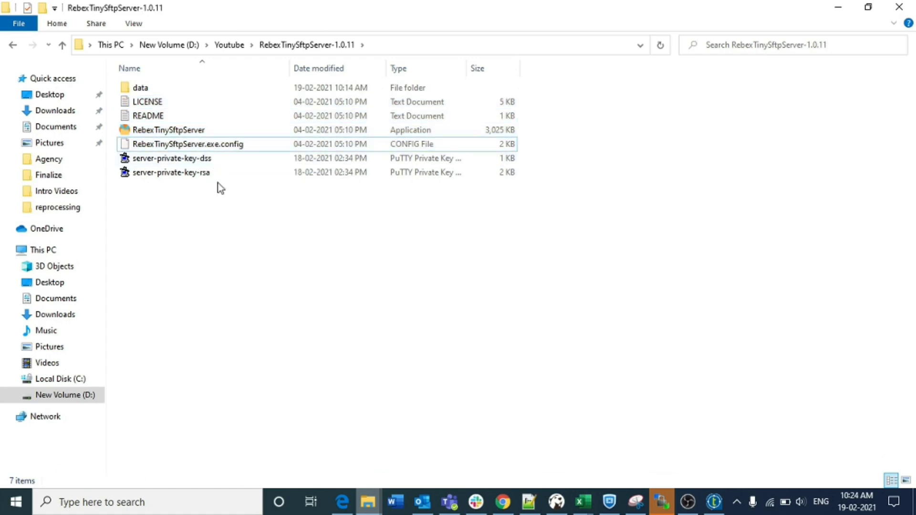
- Launch the RebexTinySftpServer application and move its window clear of the file list
left_click(196, 133)
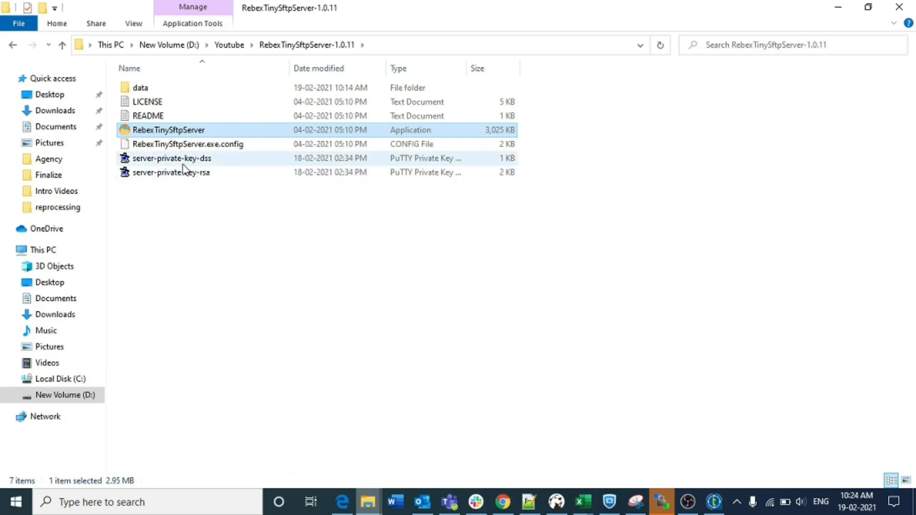
double_click(239, 133)
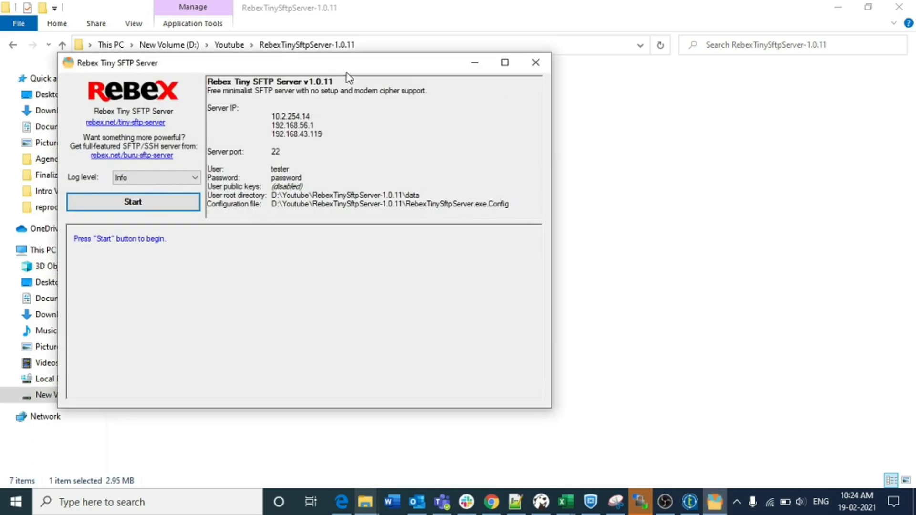
left_click_drag(342, 69, 695, 63)
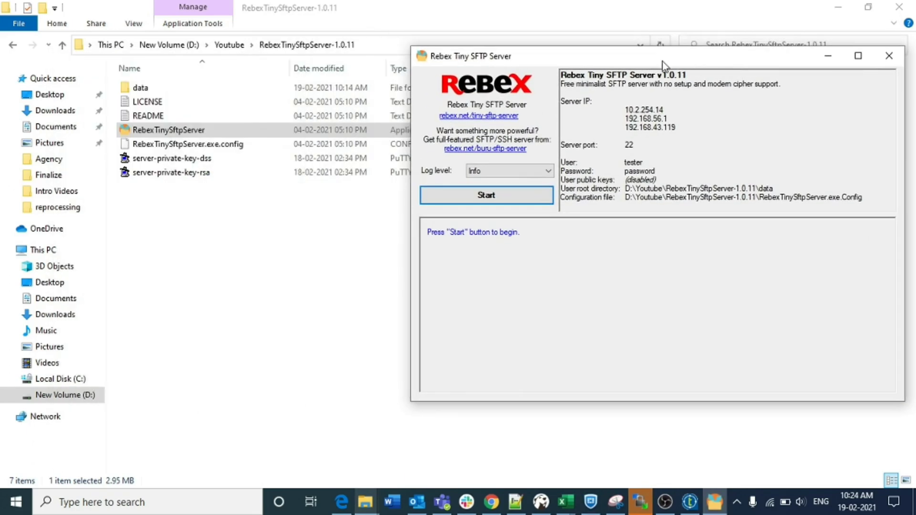
- Inspect the contents of the SFTP server's data folder inside RebexTinySftpServer-1.0.11
left_click(236, 213)
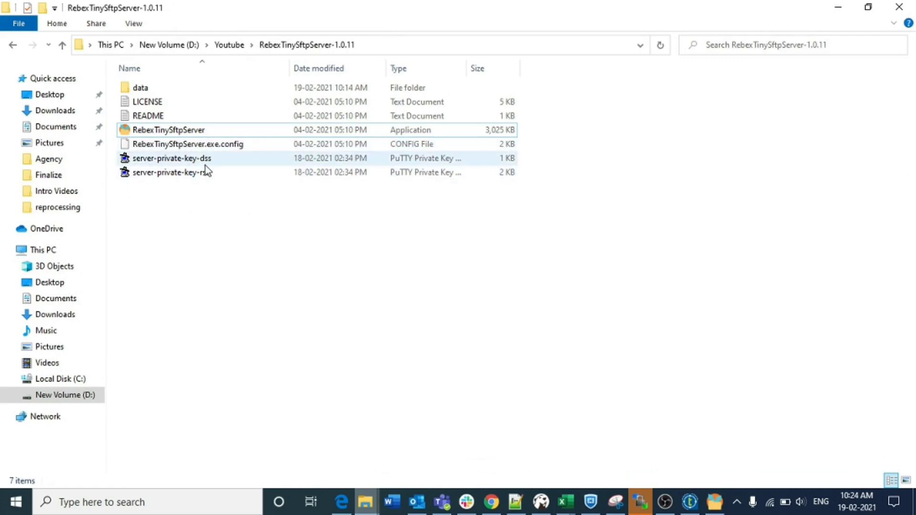
mouse_move(155, 93)
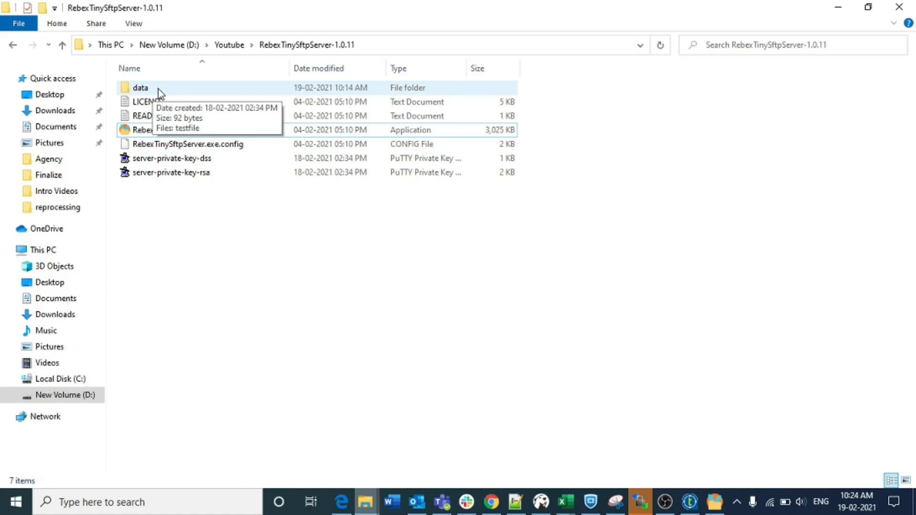
double_click(158, 89)
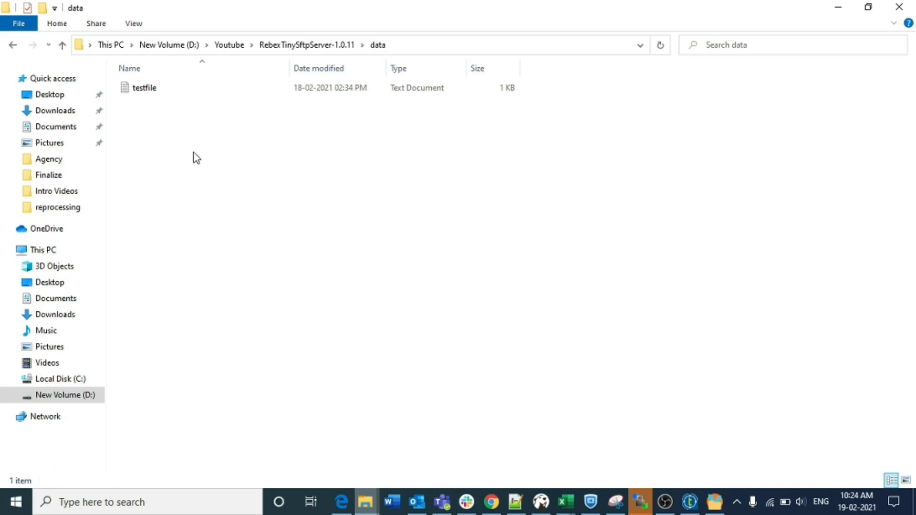
key("alt+Left")
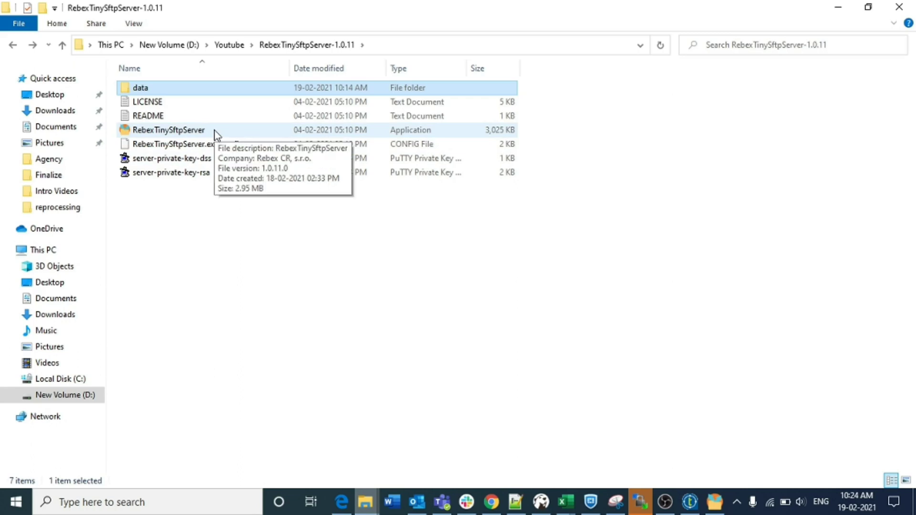
double_click(184, 87)
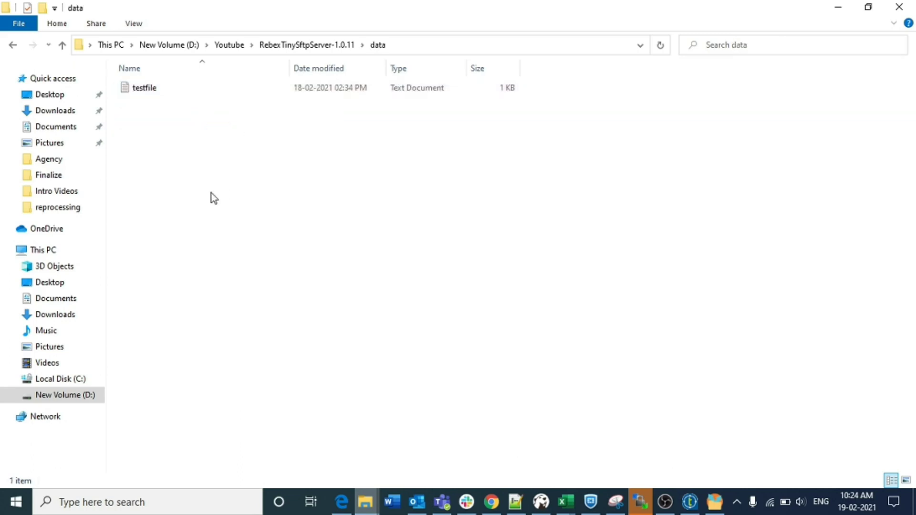
- Switch to Rebex Tiny SFTP Server and check its user root directory and configuration file paths
left_click(716, 504)
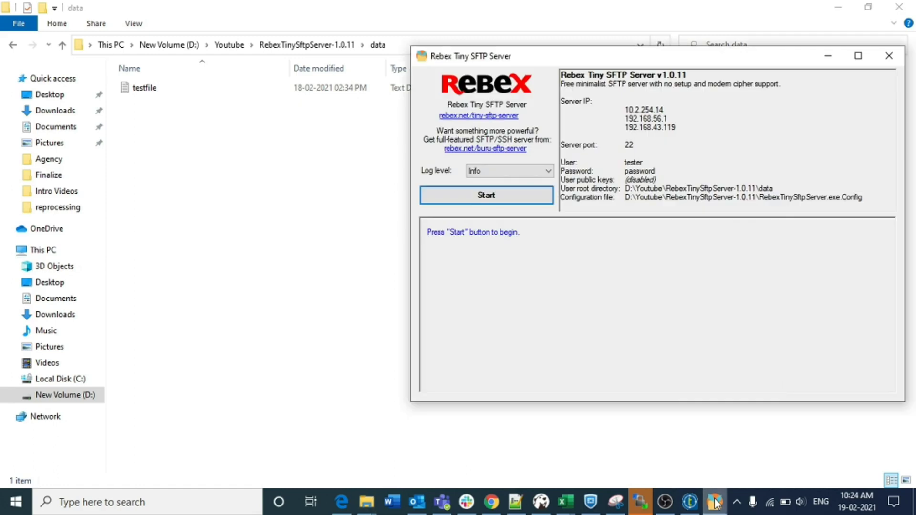
left_click_drag(643, 57, 367, 96)
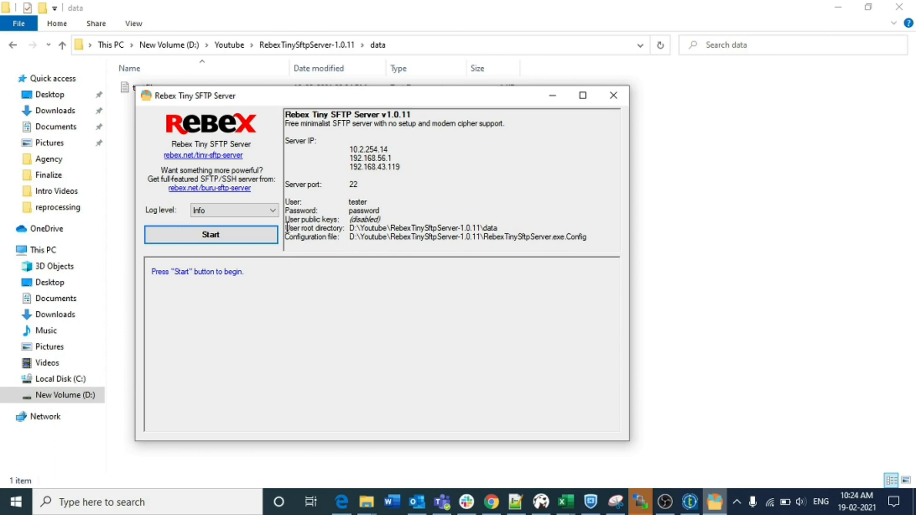
left_click_drag(286, 228, 497, 226)
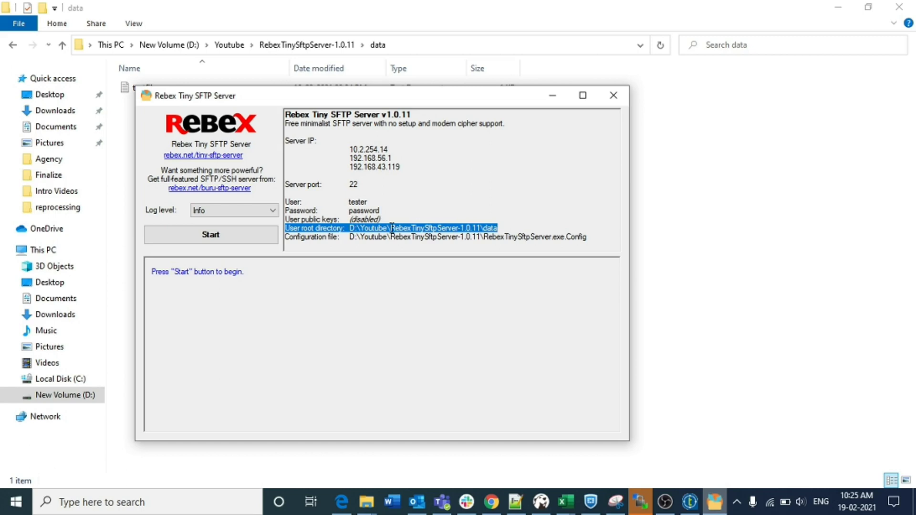
left_click_drag(390, 228, 480, 228)
left_click(504, 228)
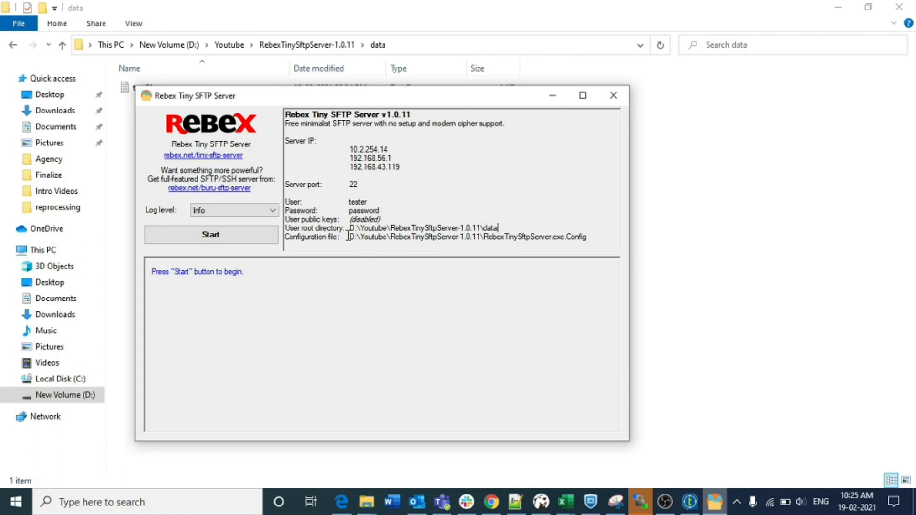
left_click_drag(349, 237, 590, 239)
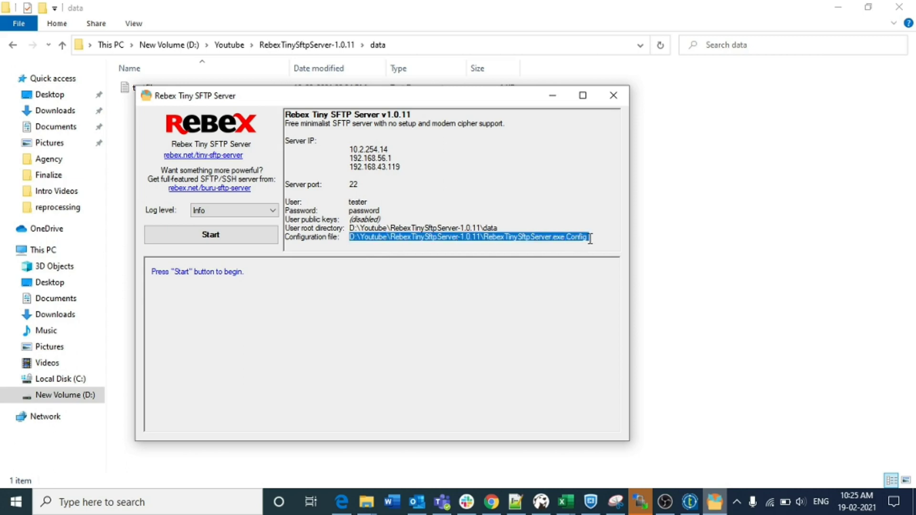
left_click(590, 239)
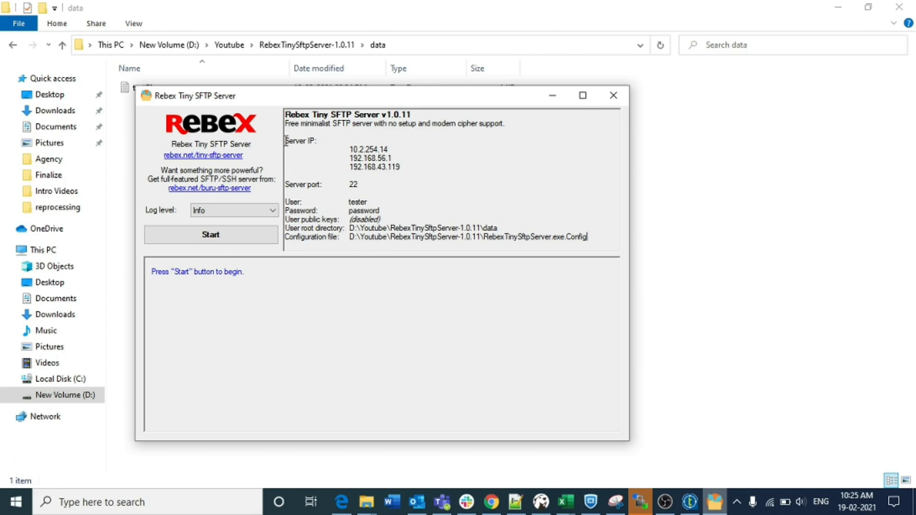
- Check the SFTP server's IP addresses, port and login credentials
left_click_drag(286, 141, 399, 163)
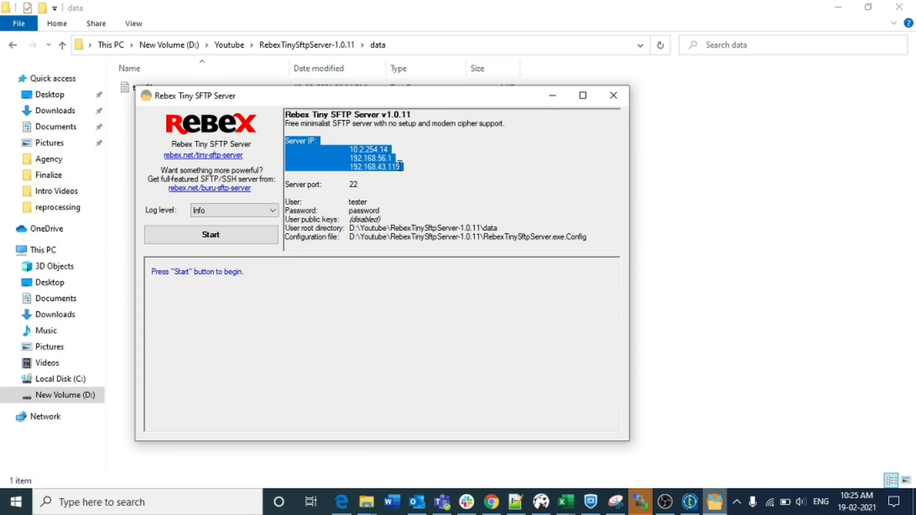
left_click(401, 166)
left_click_drag(401, 168, 351, 156)
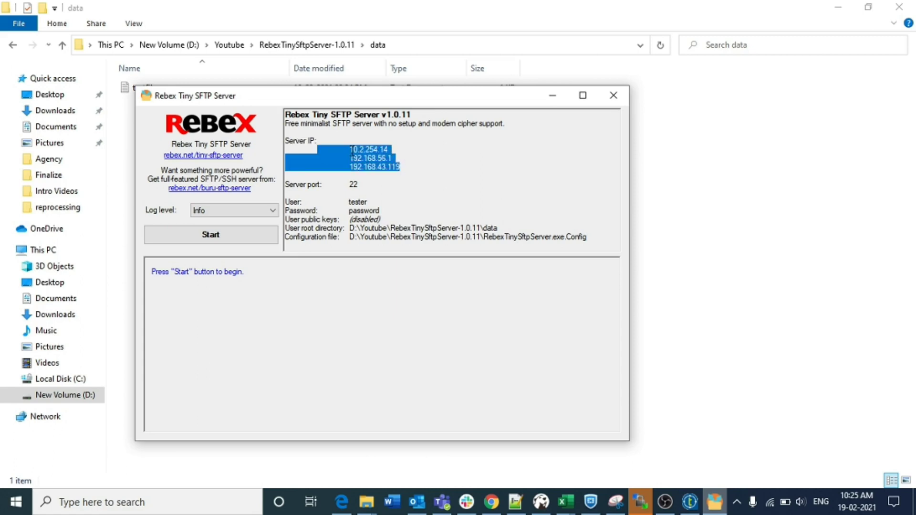
left_click(358, 184)
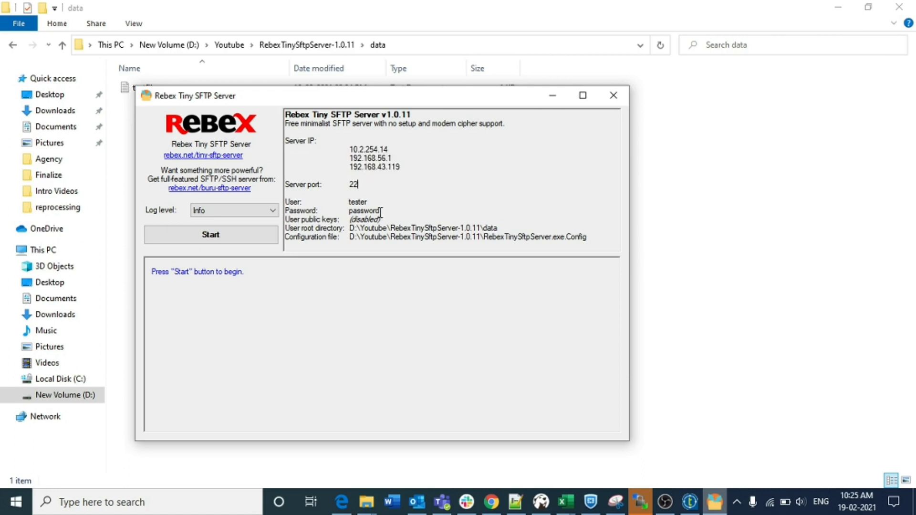
left_click_drag(382, 211, 352, 199)
left_click(352, 200)
- Start the SFTP server, check its startup log and minimize its window
left_click(248, 236)
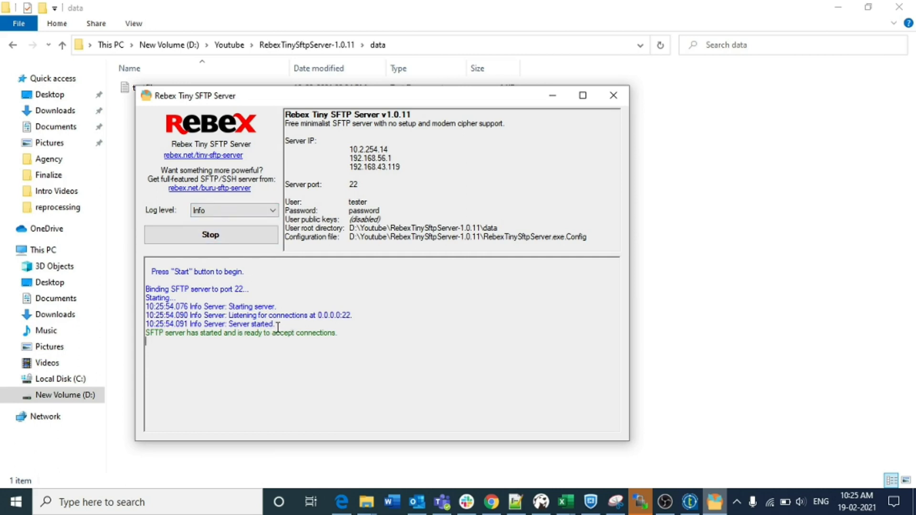
left_click_drag(276, 326, 234, 307)
left_click(234, 307)
left_click(553, 96)
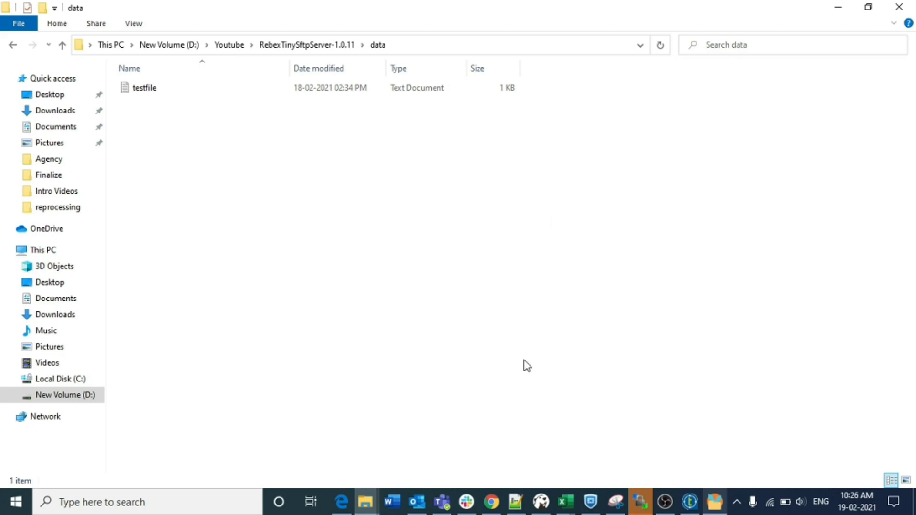
- Switch to the talend videos folder on drive D and review its local files
left_click(366, 502)
left_click(445, 436)
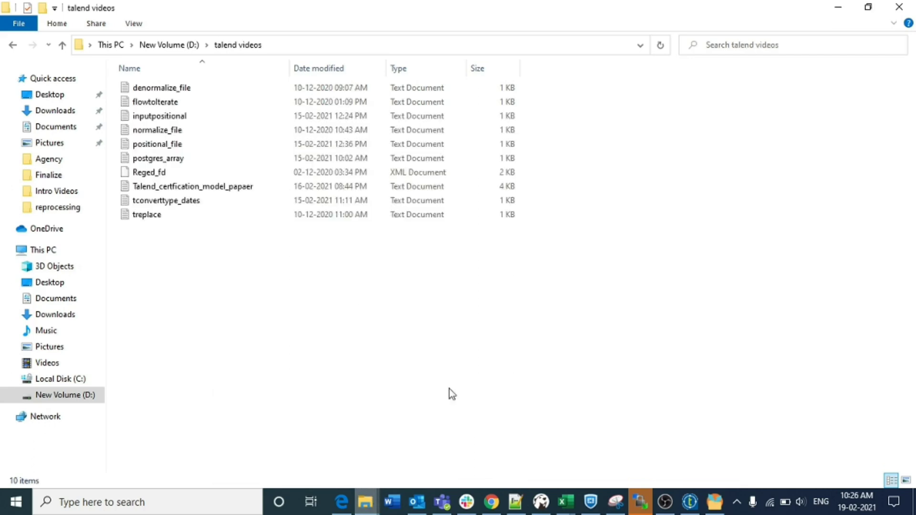
key("alt+Up")
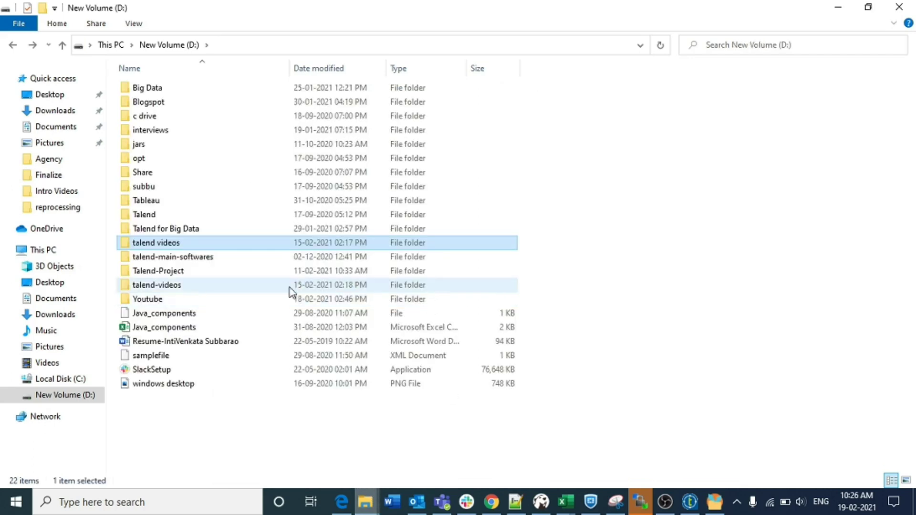
double_click(196, 247)
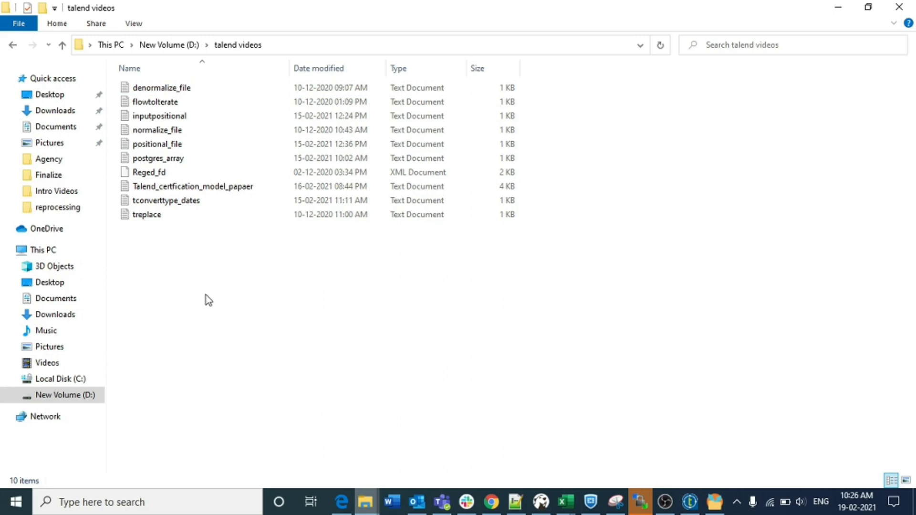
left_click_drag(260, 257, 181, 87)
left_click(239, 276)
- Compare the SFTP server's data folder with the local talend videos folder
key("BackSpace")
key("BackSpace")
key("BackSpace")
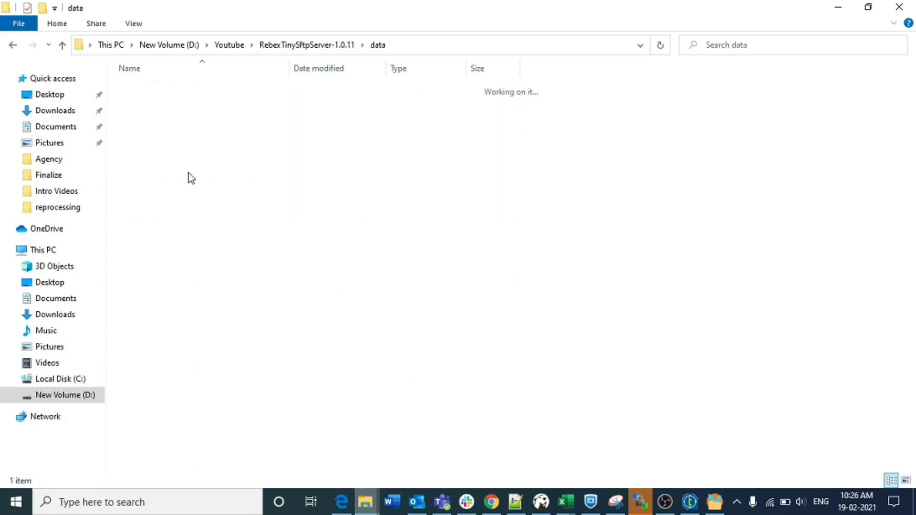
double_click(163, 89)
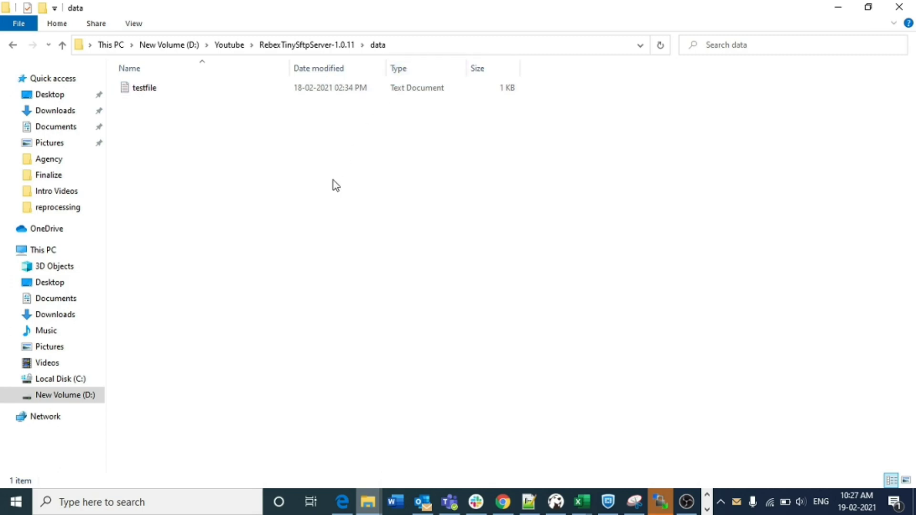
left_click(368, 501)
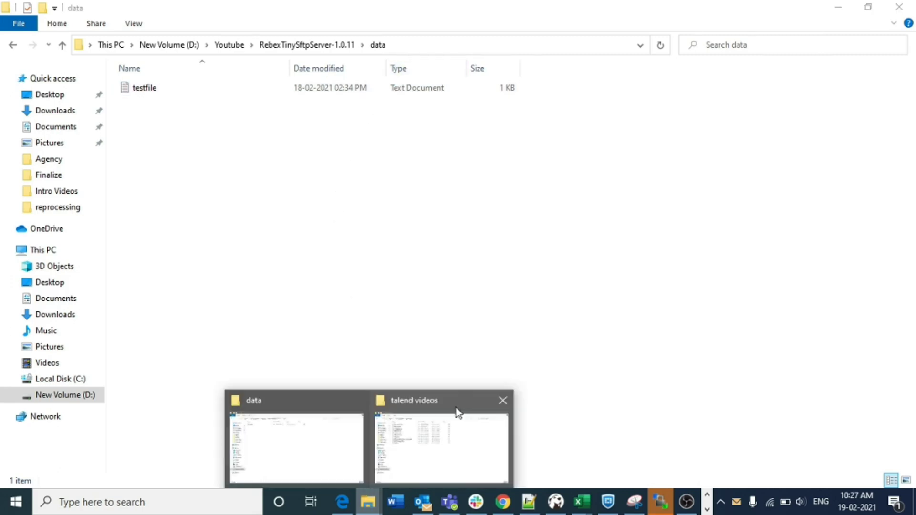
left_click(459, 414)
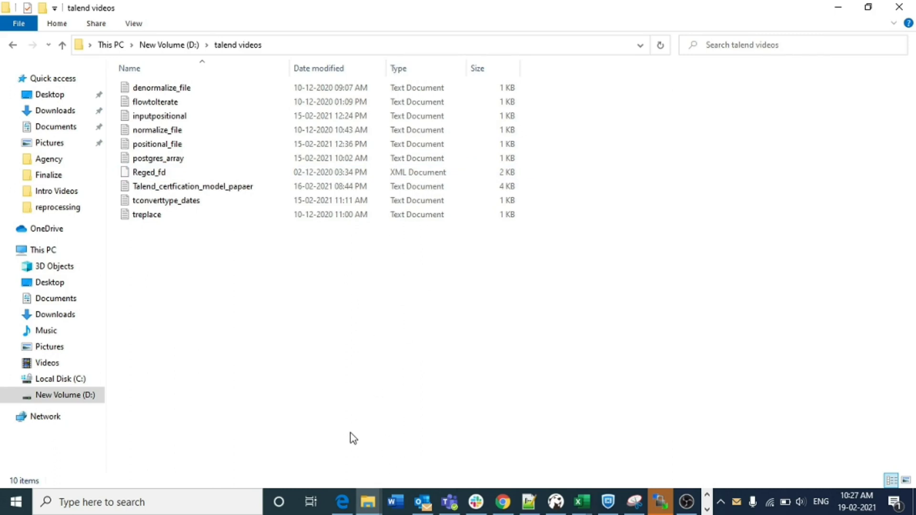
- Check the SFTP server's data folder once more and switch to the ftp_components job in Talend
mouse_move(367, 501)
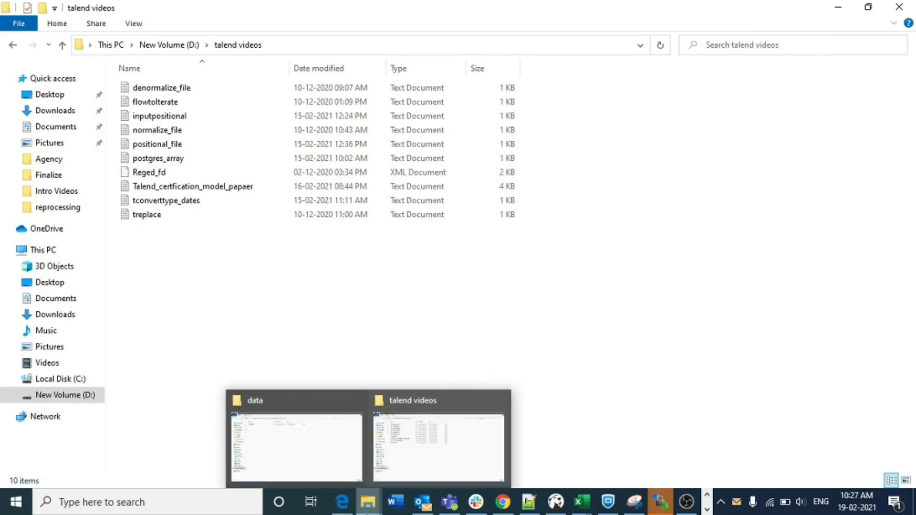
left_click(308, 448)
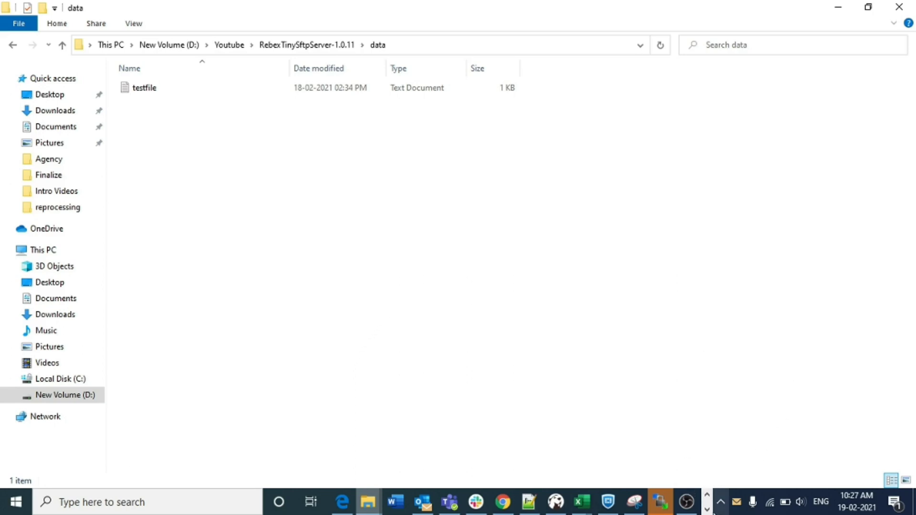
left_click(707, 510)
mouse_move(382, 507)
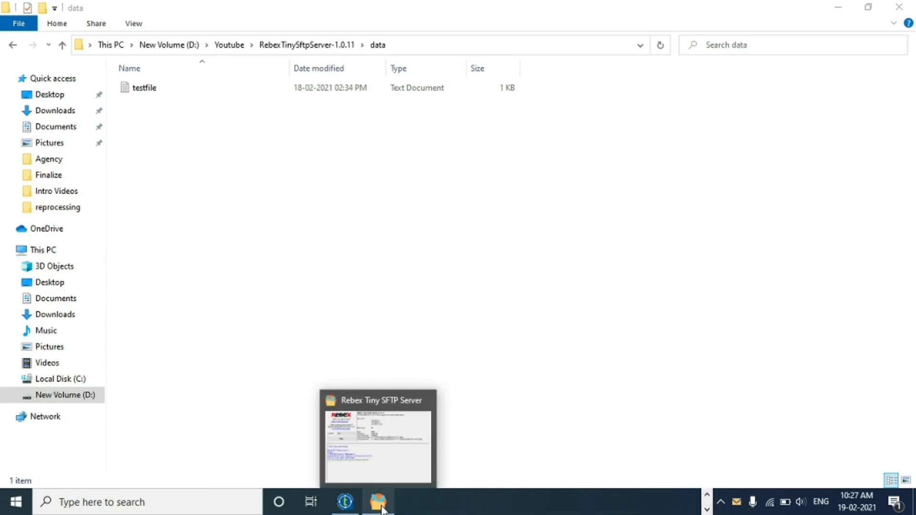
left_click(346, 502)
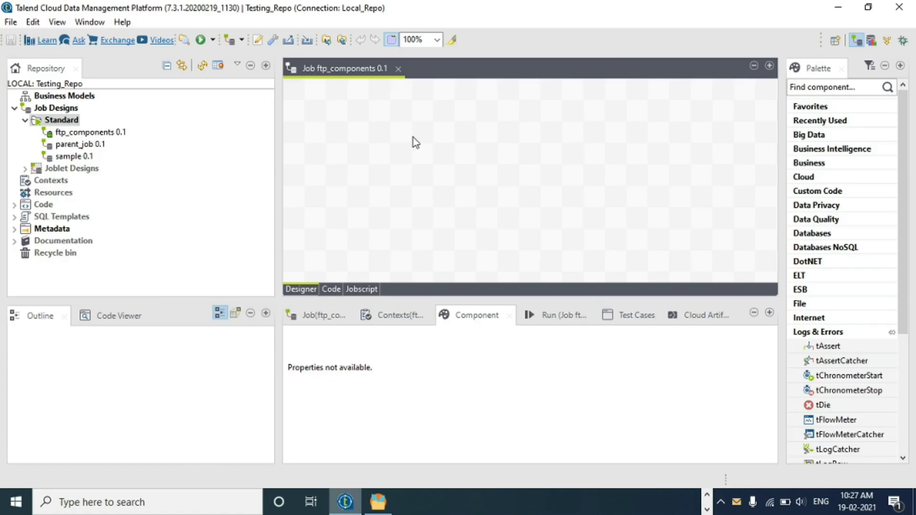
- Add a tFTPConnection component to the empty ftp_components job
type("tfp")
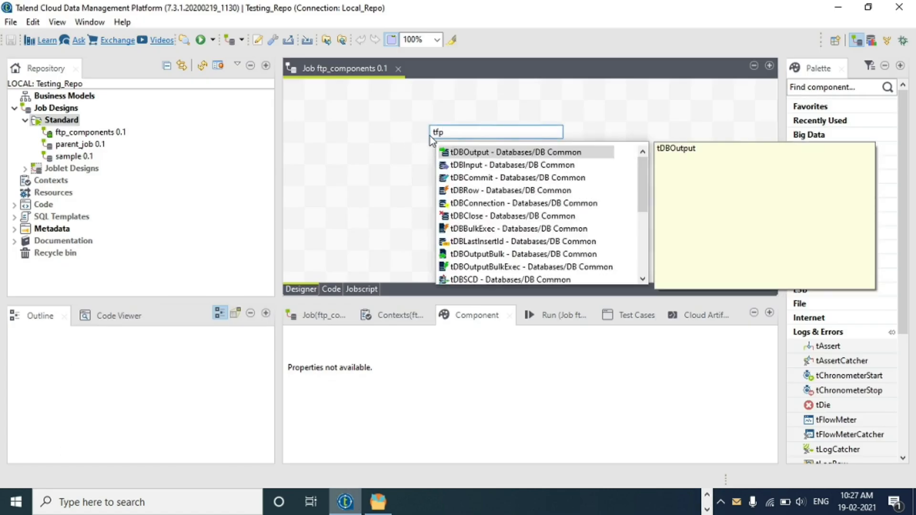
key("BackSpace")
type("tp")
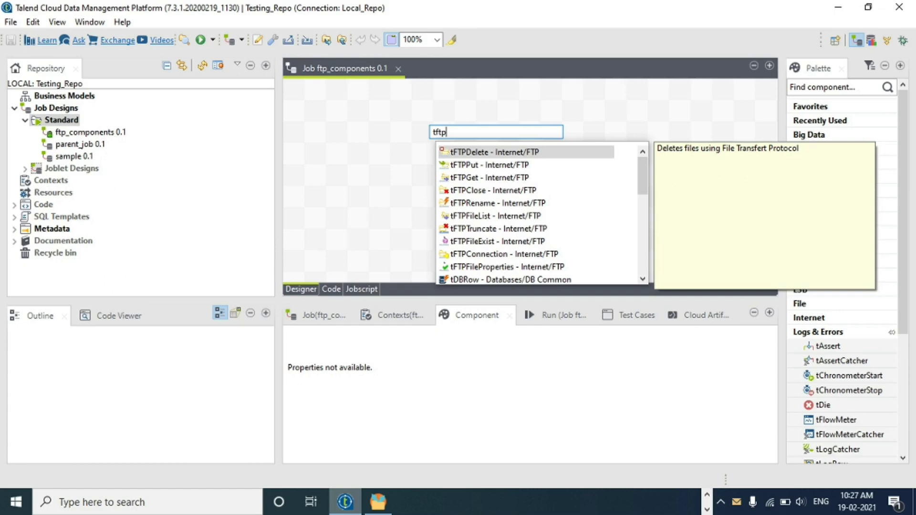
type("conn")
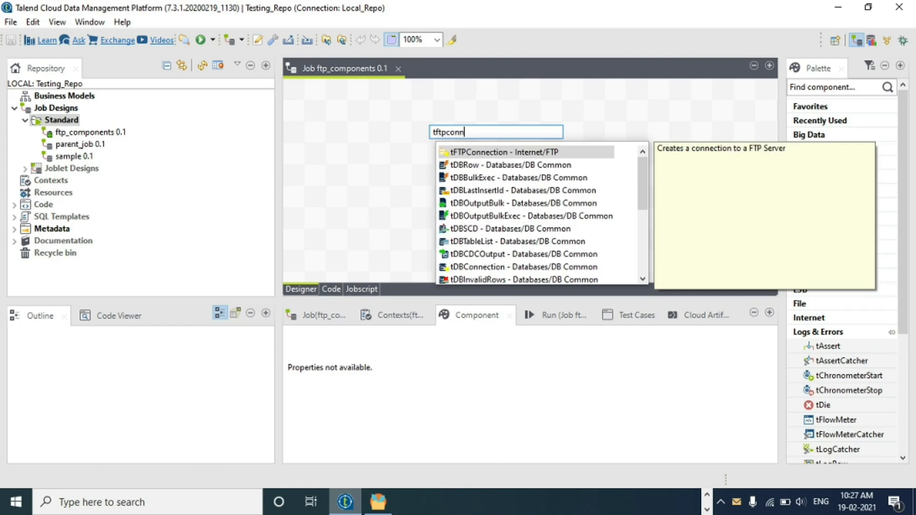
key("Return")
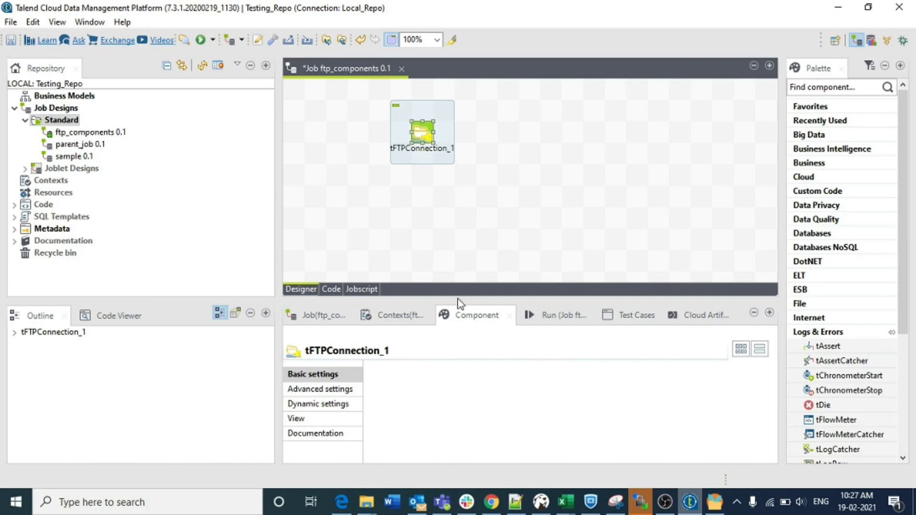
- Set the tFTPConnection host to "10.2.254.14", copied from the Rebex Tiny SFTP Server window
left_click_drag(461, 301, 466, 210)
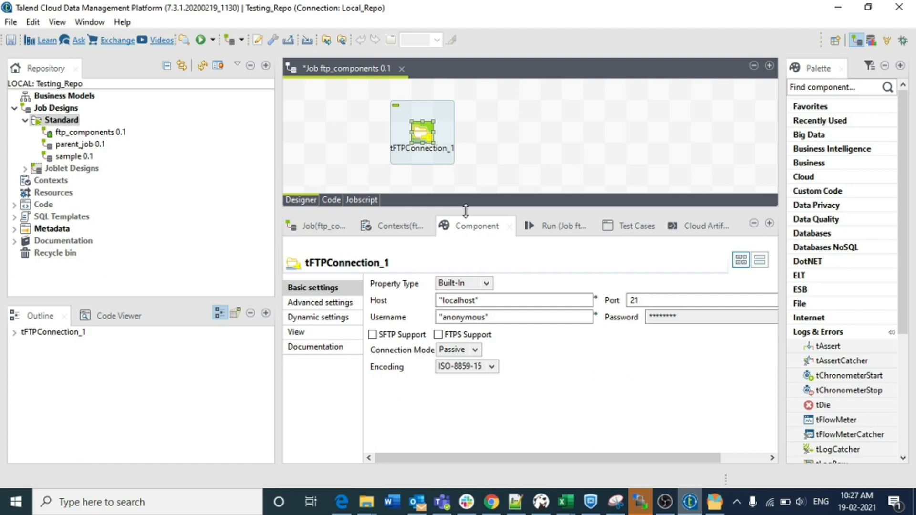
double_click(445, 301)
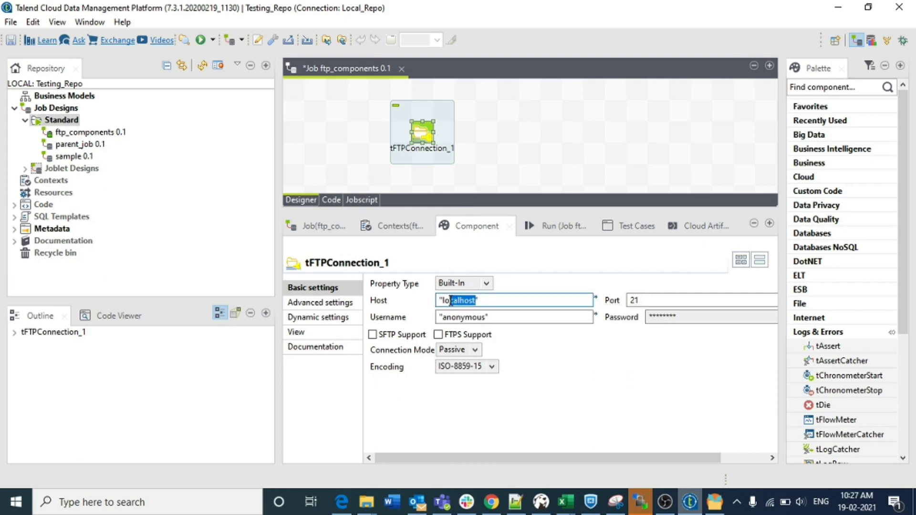
key("BackSpace")
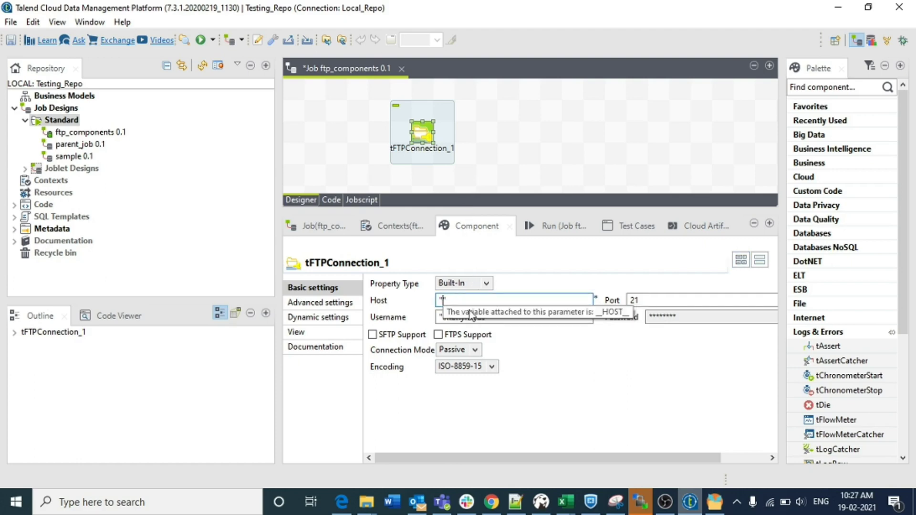
left_click(715, 501)
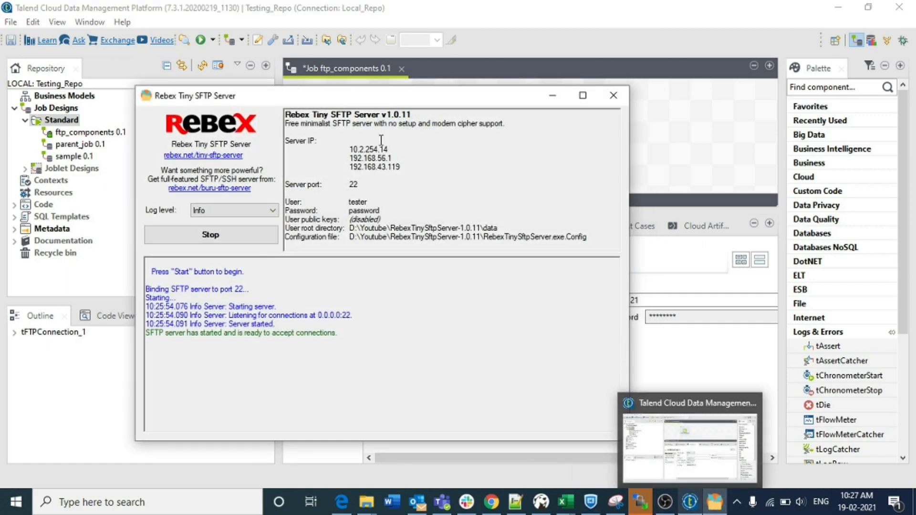
left_click_drag(389, 150, 350, 157)
key("ctrl+c")
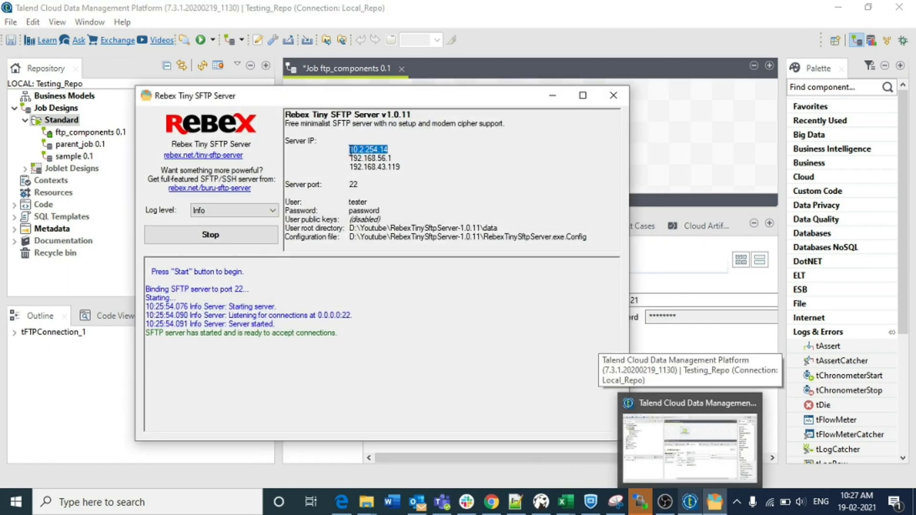
left_click(553, 96)
key("ctrl+v")
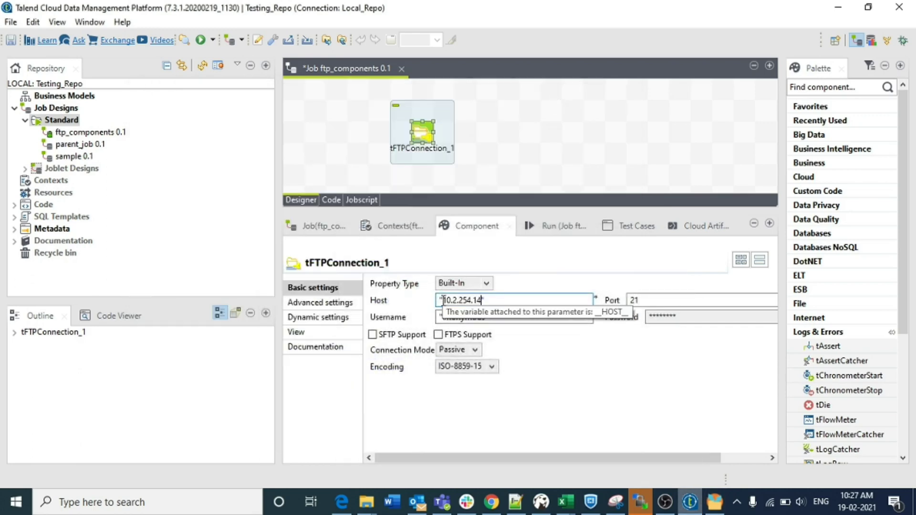
- Set the FTP connection's port to 22 and its username to "tester"
left_click(643, 299)
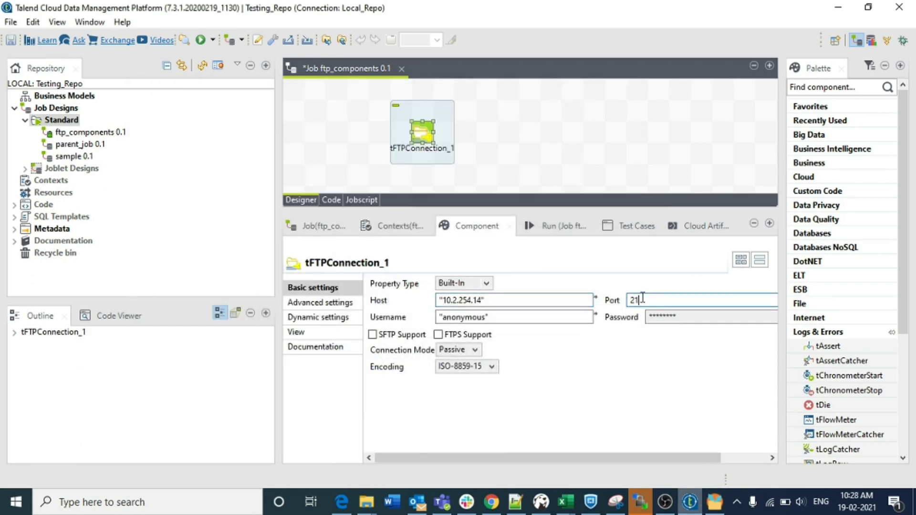
key("BackSpace")
type("2")
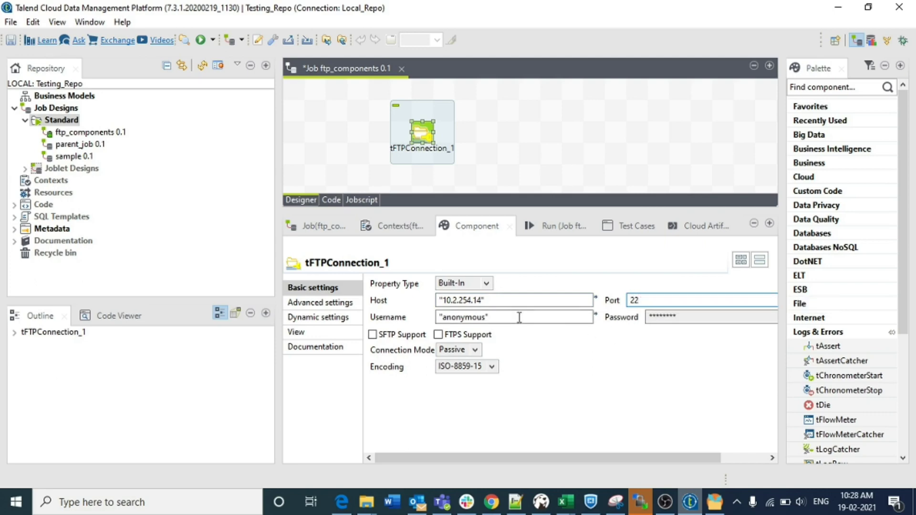
left_click(484, 318)
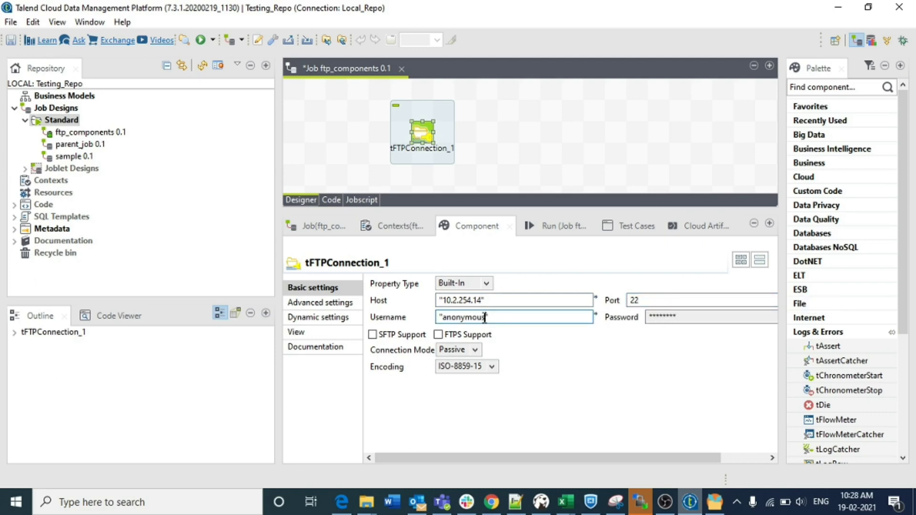
key("BackSpace")
key("BackSpace")
key("BackSpace")
key("BackSpace")
key("BackSpace")
key("BackSpace")
key("BackSpace")
key("BackSpace")
key("BackSpace")
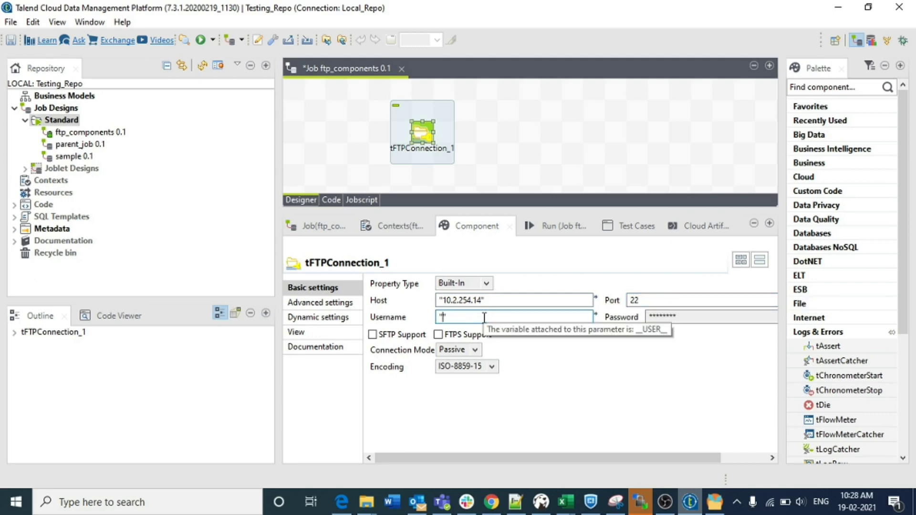
type("tester")
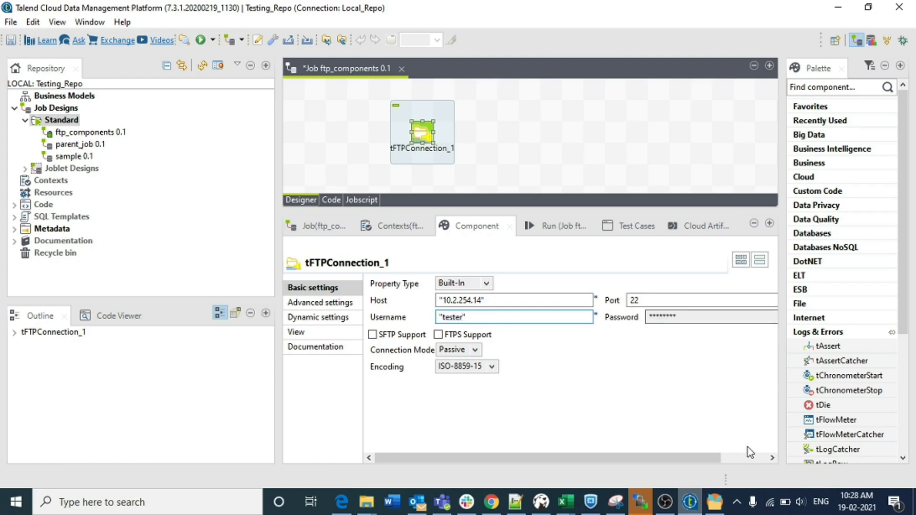
- Enter the SFTP server's account password between the double quotes for the tFTPConnection component
left_click(745, 458)
left_click(768, 316)
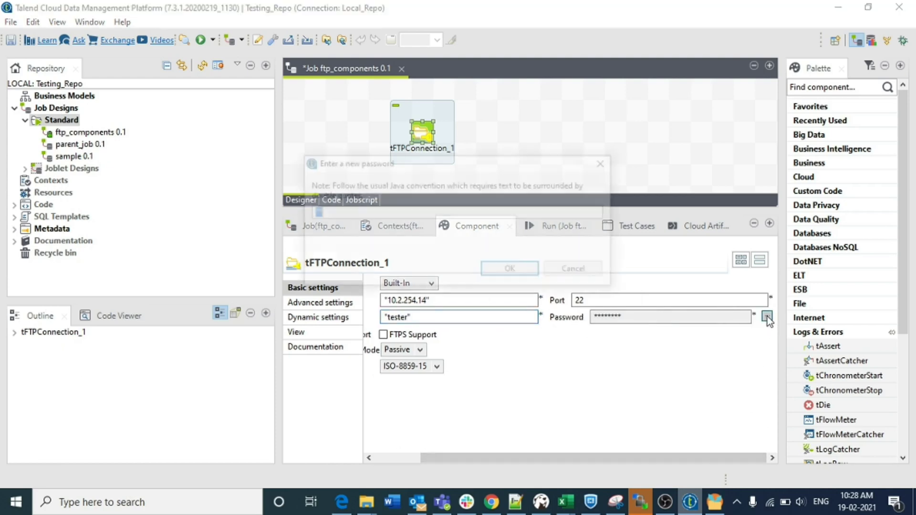
left_click(316, 213)
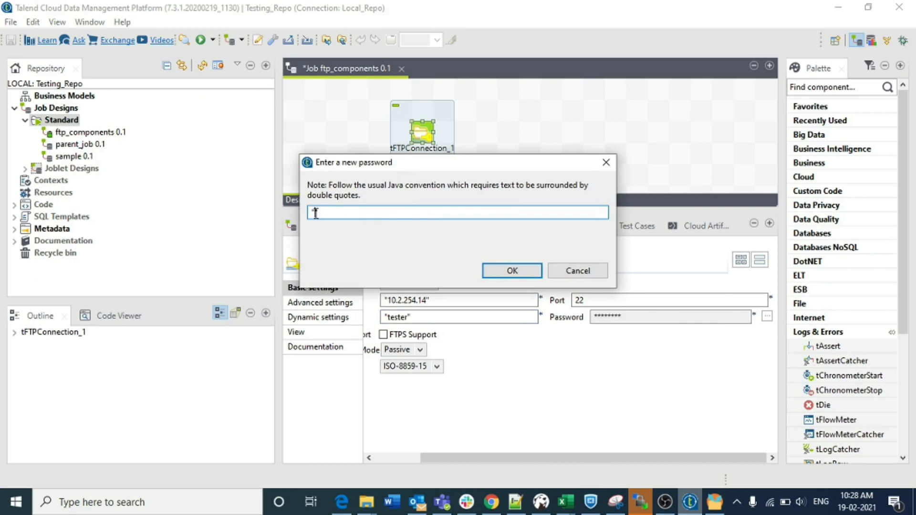
type("password")
left_click(510, 270)
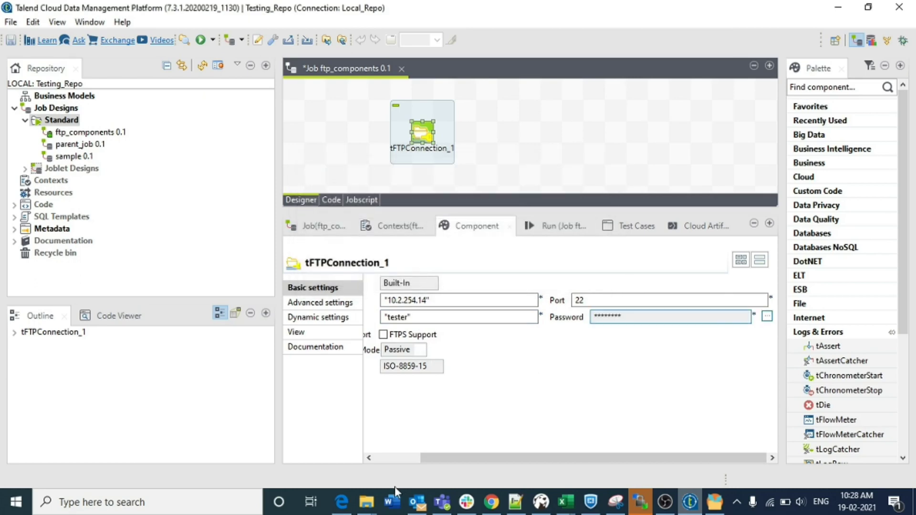
- Enable SFTP Support for the tFTPConnection component and save the job
left_click(387, 462)
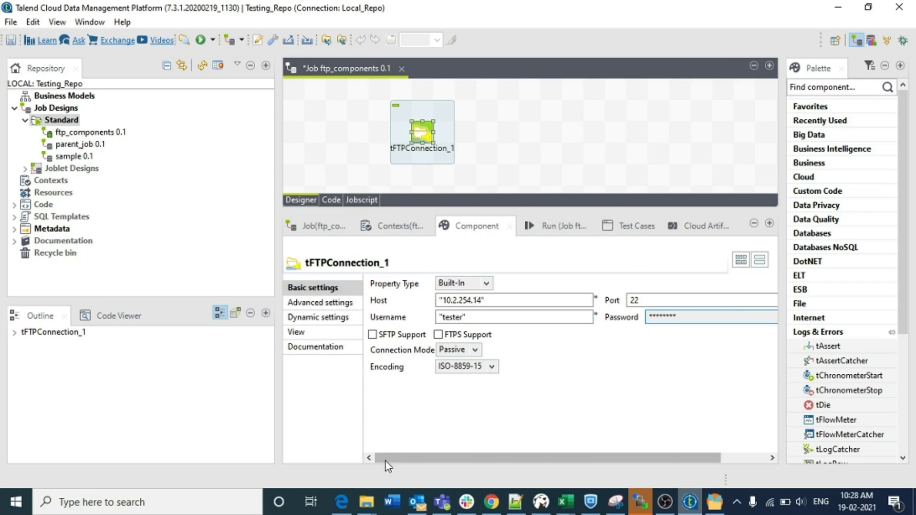
left_click(374, 335)
key("ctrl+s")
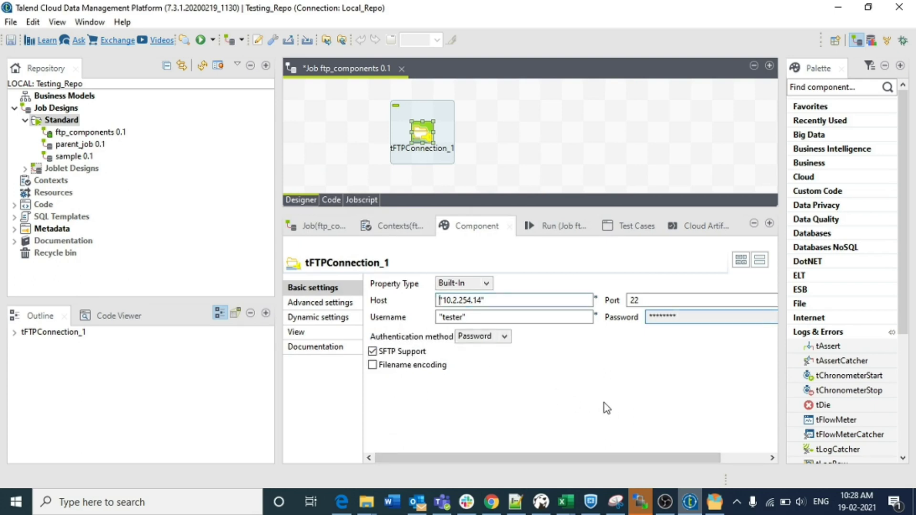
- Add a tFTPPut component beside the tFTPConnection component in the job design
left_click(548, 127)
type("tf")
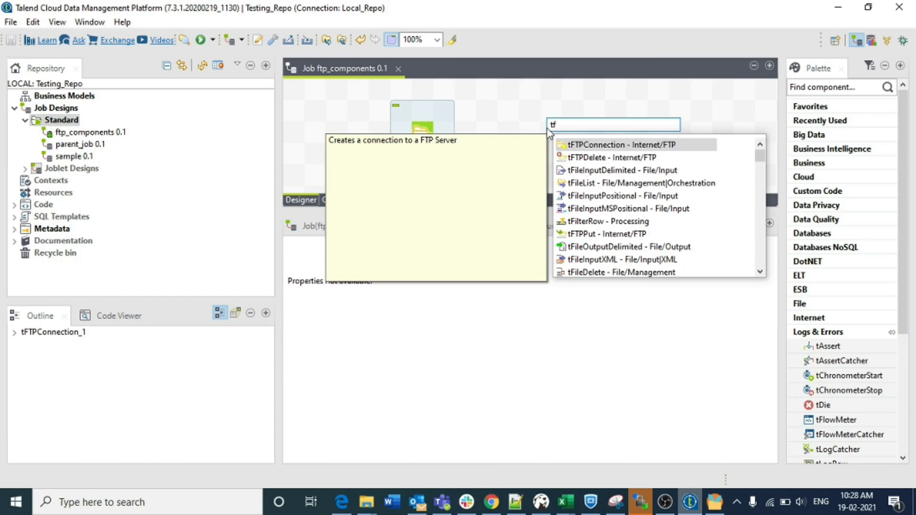
type("tpput")
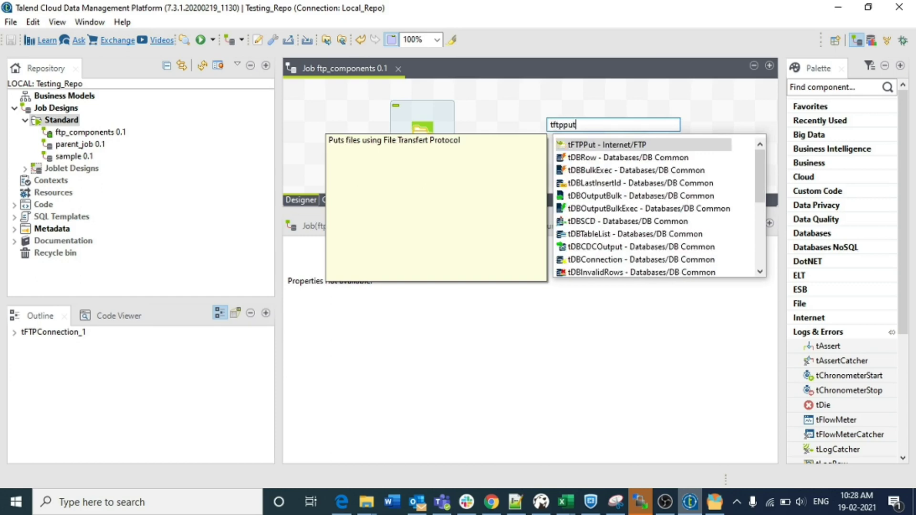
key("Return")
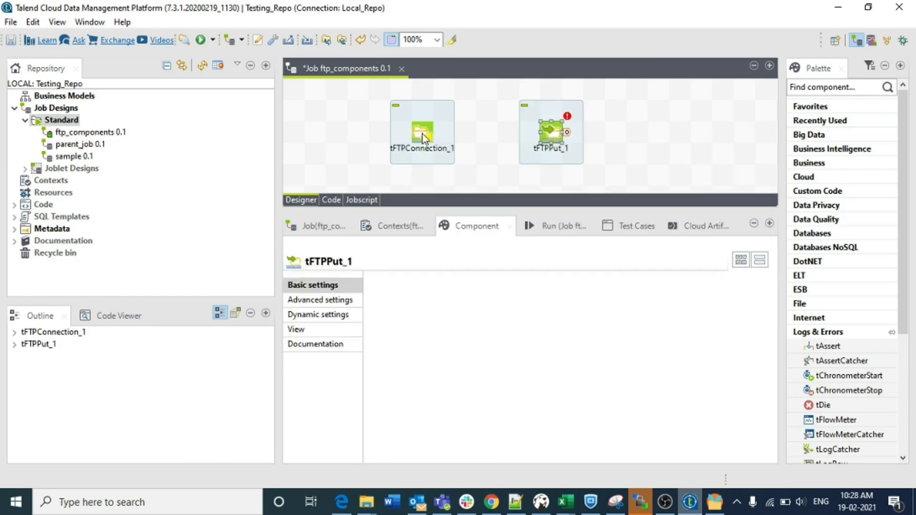
- Link tFTPConnection_1 to tFTPPut_1 with an On Subjob Ok trigger
left_click(421, 132)
right_click(423, 137)
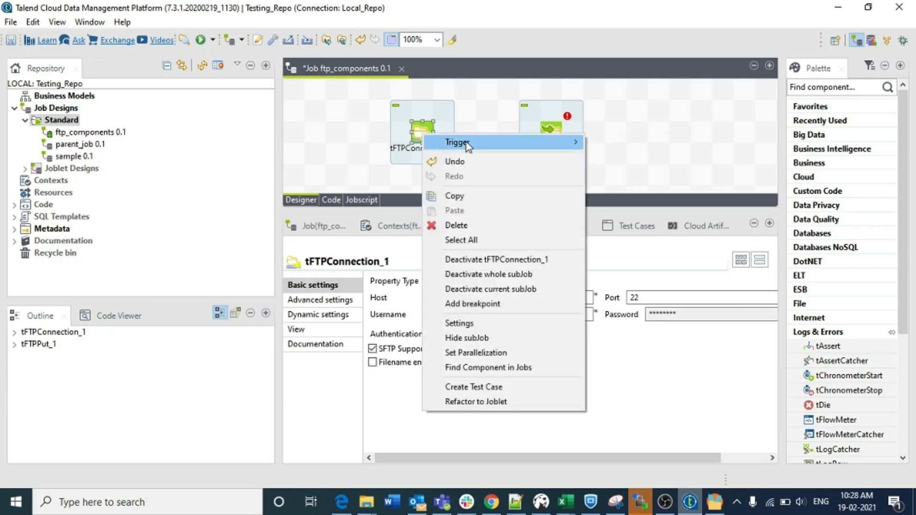
mouse_move(466, 141)
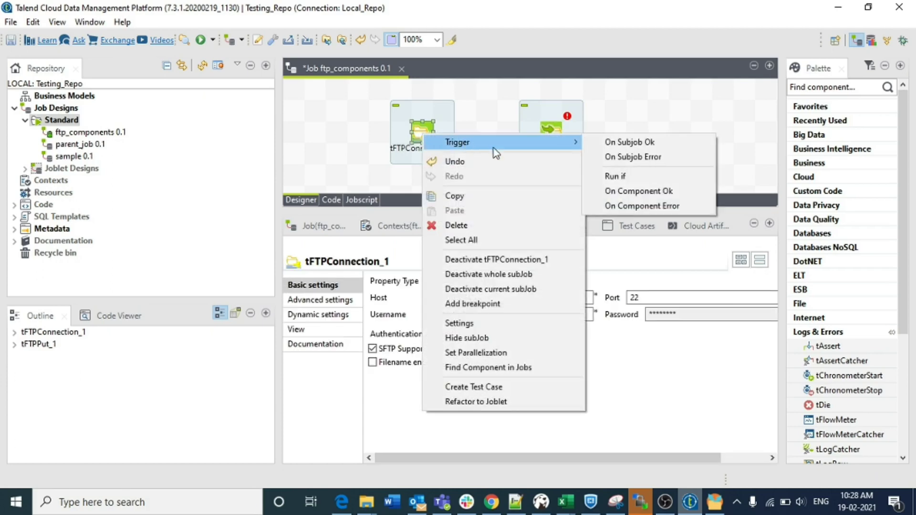
left_click(599, 142)
left_click(554, 134)
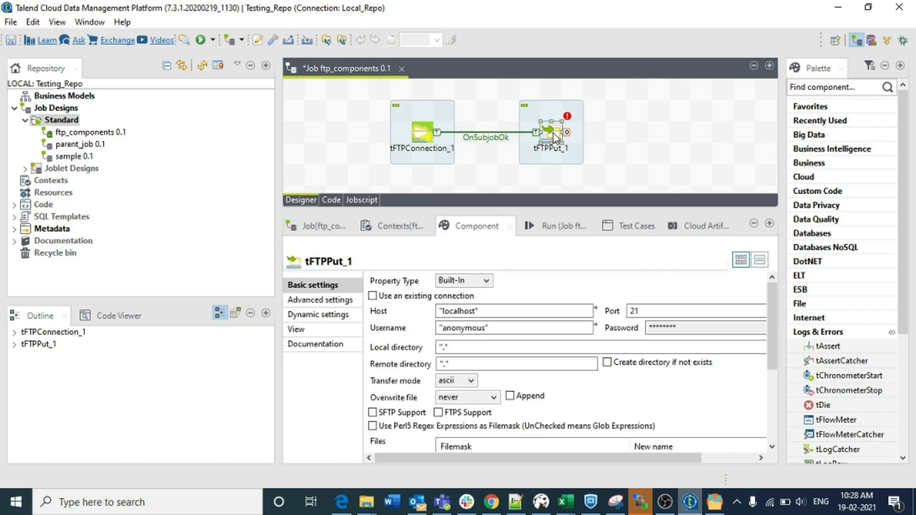
- Move the tFTPPut_1 component directly below tFTPConnection_1 in the job design
left_click_drag(554, 136, 444, 200)
scroll(505, 149, "down", 1)
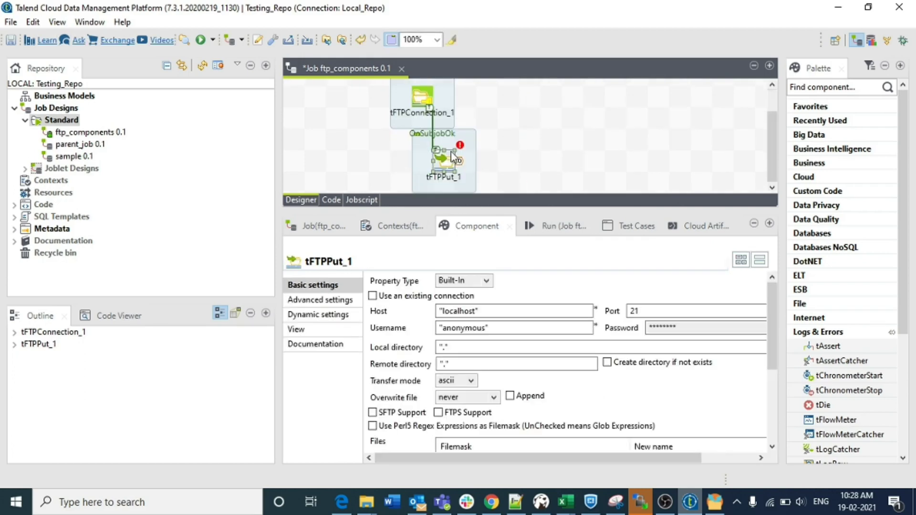
left_click_drag(424, 191, 422, 188)
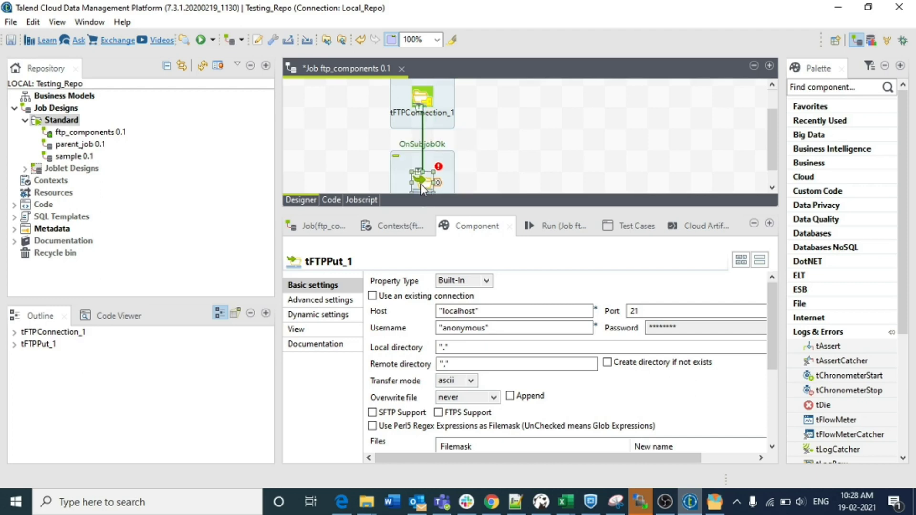
scroll(483, 176, "down", 1)
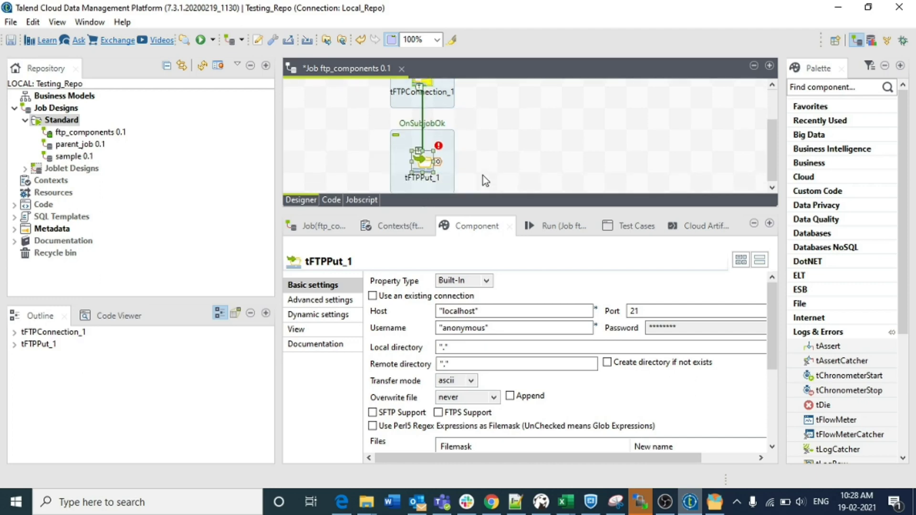
- Make tFTPPut_1 use the existing connection tFTPConnection_1
double_click(427, 164)
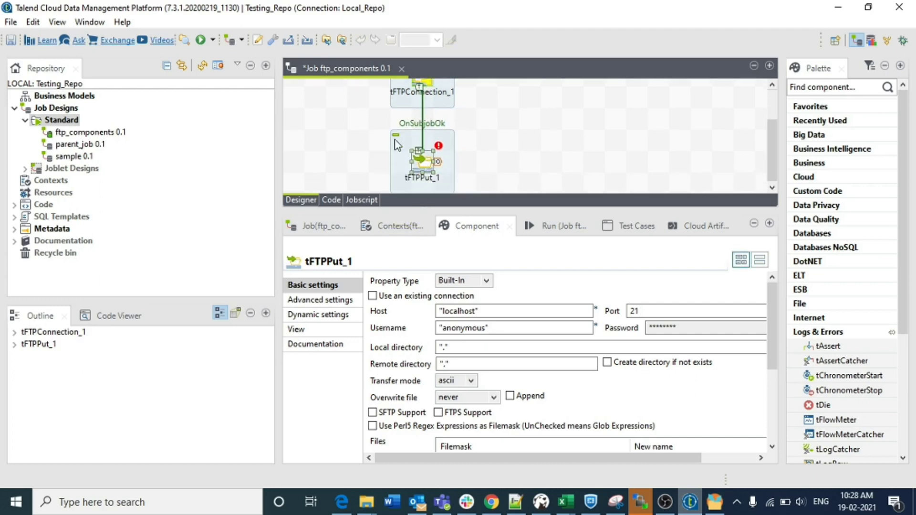
left_click(373, 297)
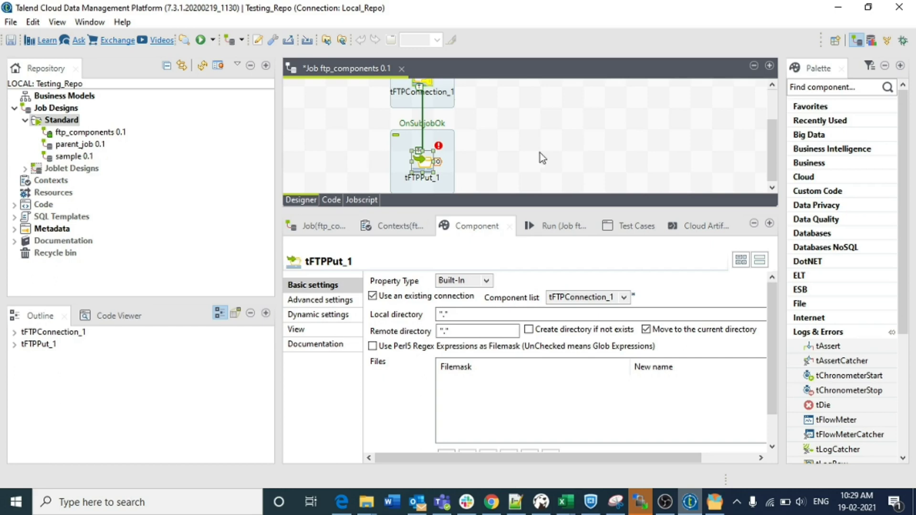
- Set tFTPPut_1's remote directory to "/subbu/", enable Create directory if not exists, and disable Move to the current directory
left_click(627, 298)
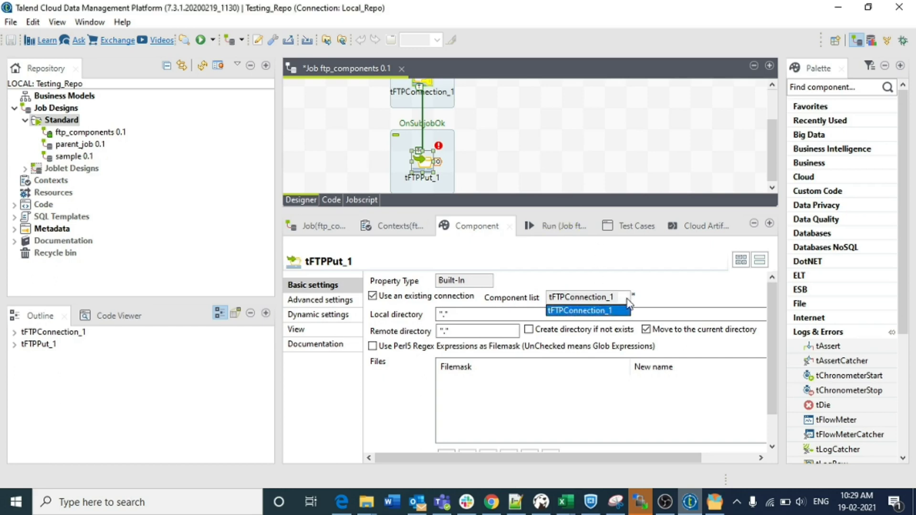
left_click(627, 299)
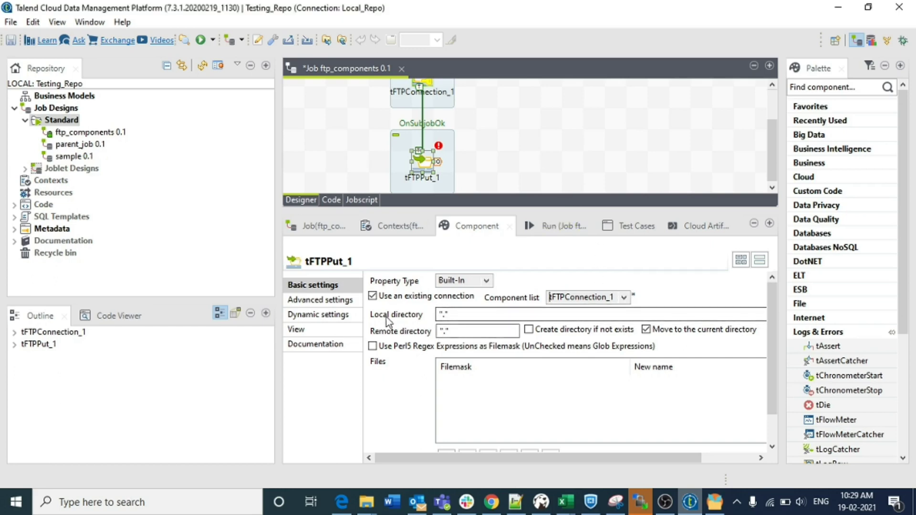
left_click(447, 331)
key("BackSpace")
type("/")
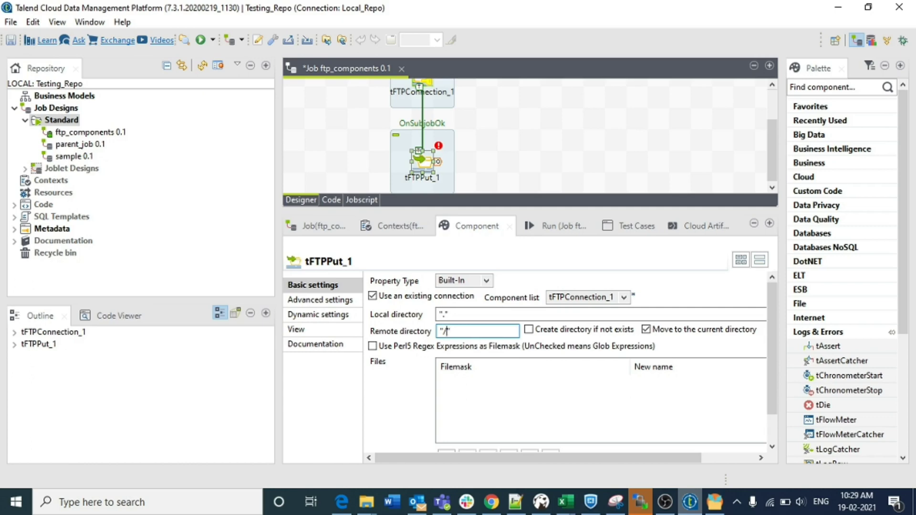
type("subby")
key("BackSpace")
type("u/")
left_click(529, 330)
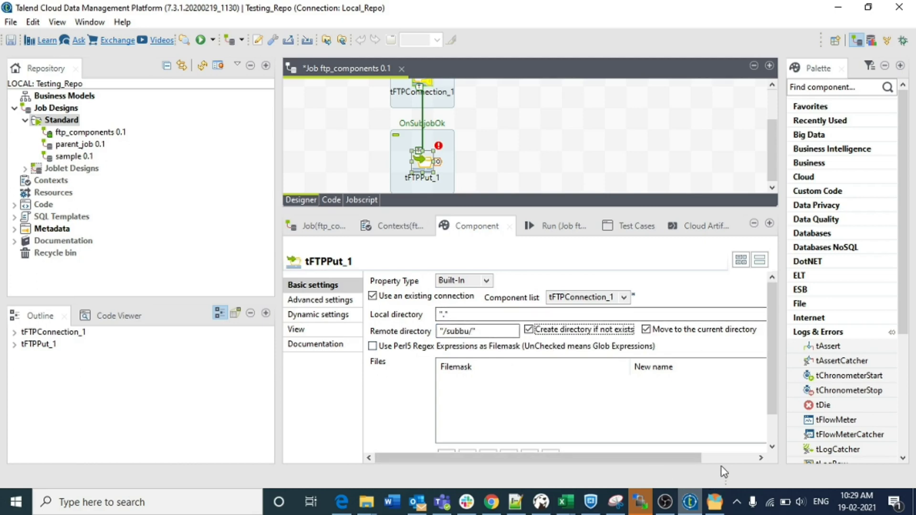
left_click(646, 331)
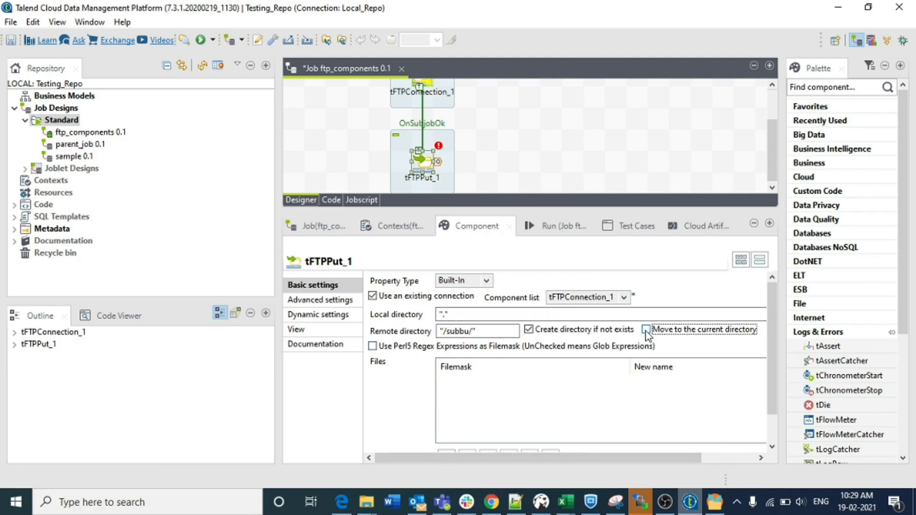
- Set the local directory of tFTPPut_1 to the talend videos folder on drive D
left_click(711, 460)
left_click(758, 314)
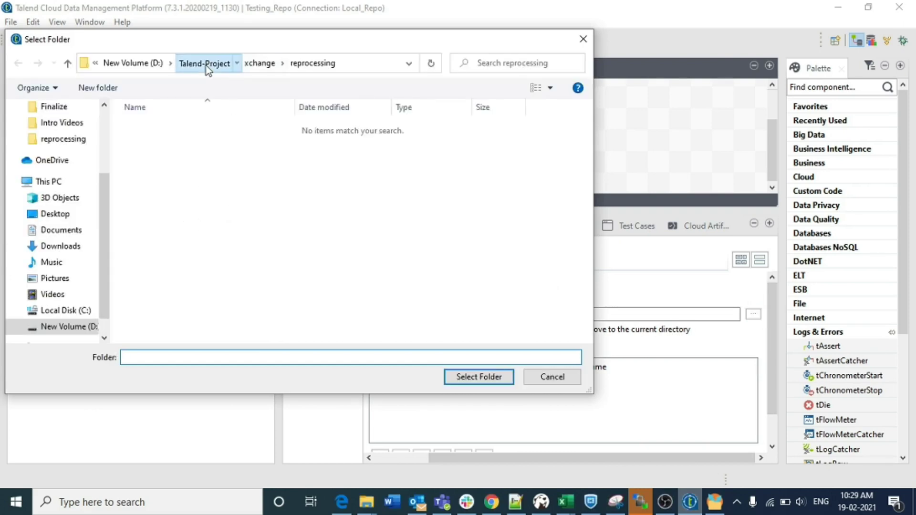
left_click(206, 65)
left_click(176, 252)
key("alt+Up")
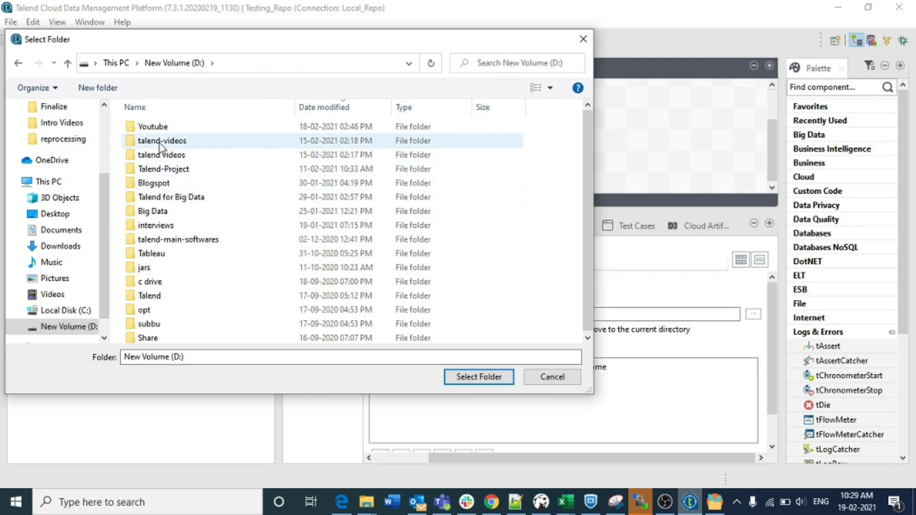
left_click(366, 502)
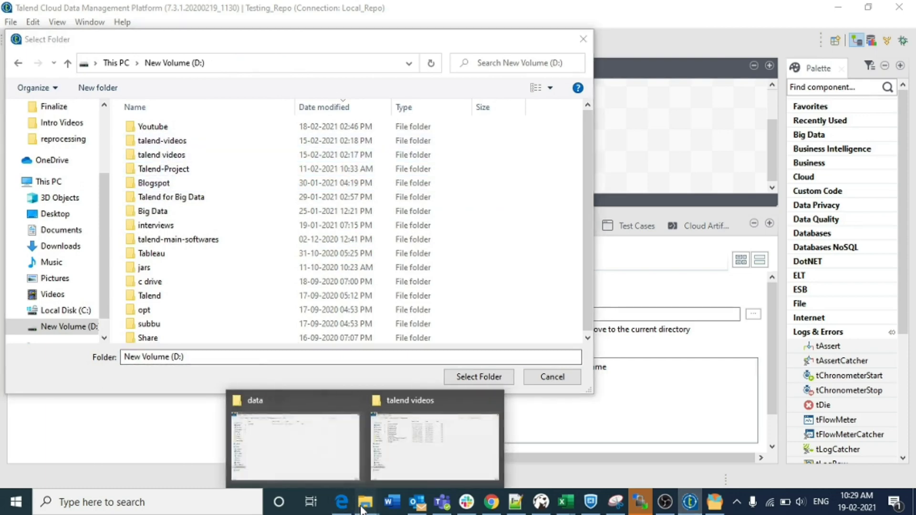
double_click(154, 155)
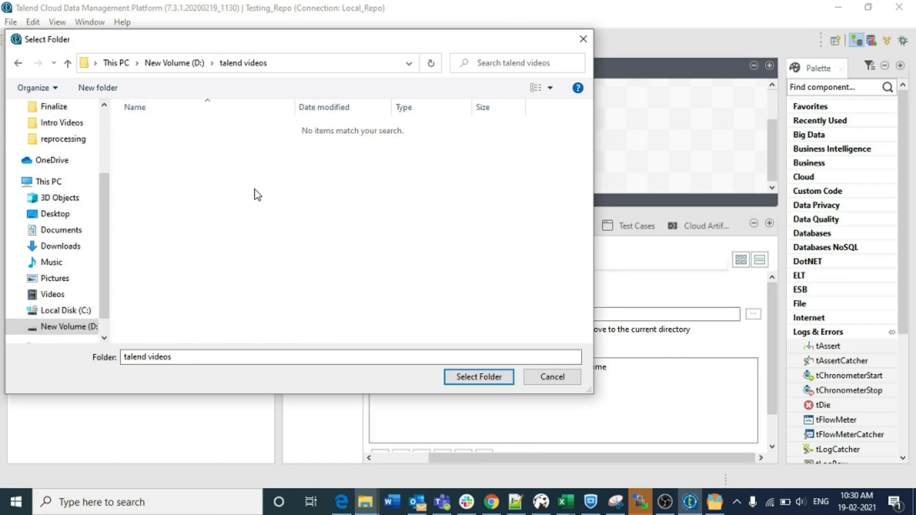
left_click(490, 377)
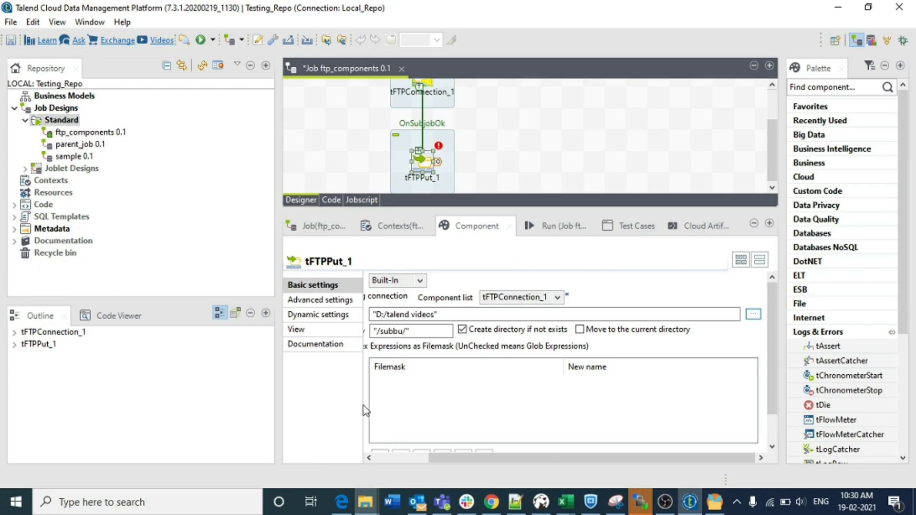
- Add a row to the Files table of tFTPPut_1 with the filemask "*"
scroll(771, 424, "down", 2)
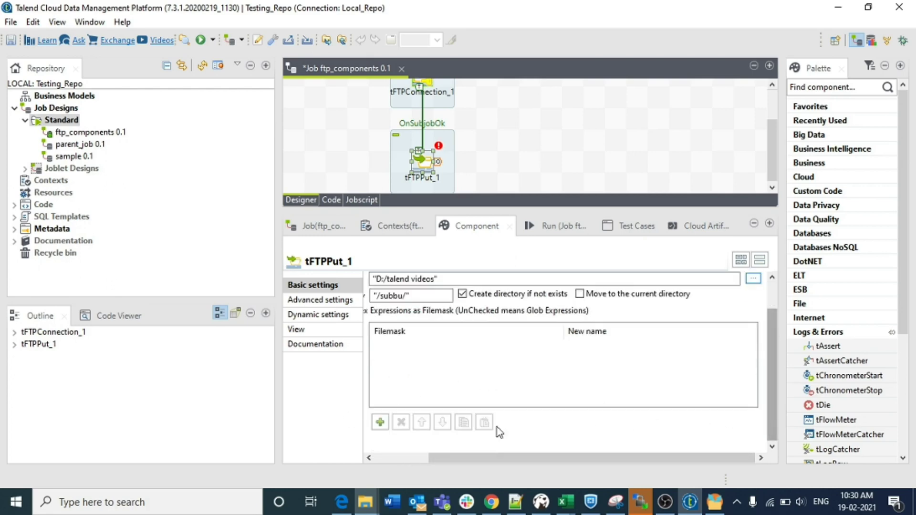
left_click(404, 461)
left_click(446, 422)
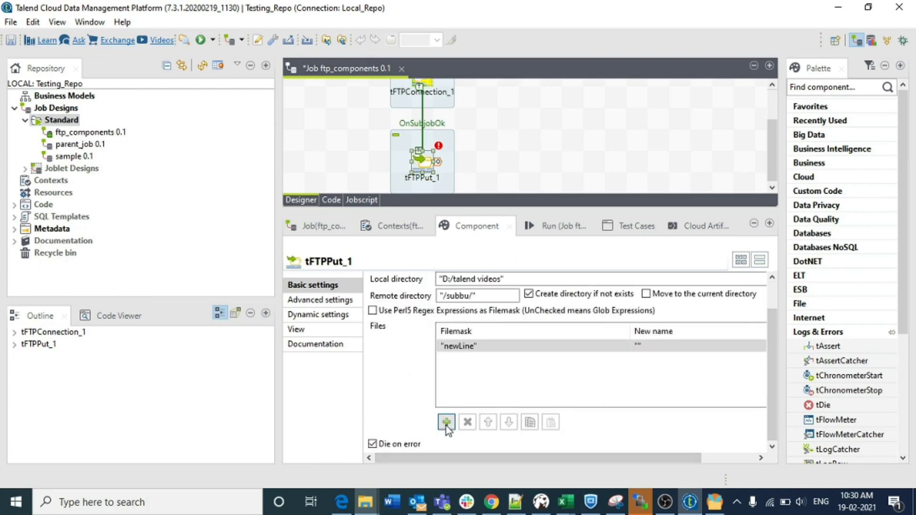
left_click(474, 348)
left_click(473, 348)
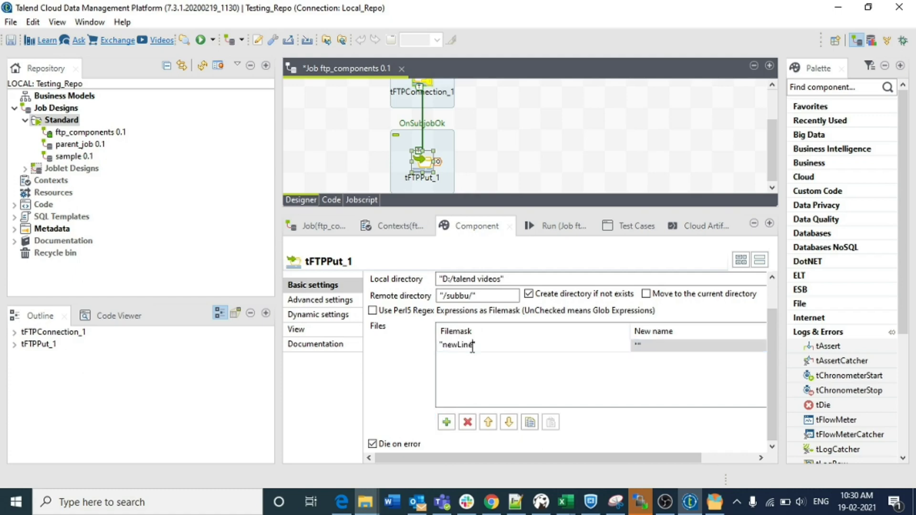
key("BackSpace")
key("BackSpace")
key("BackSpace")
key("BackSpace")
key("BackSpace")
key("BackSpace")
key("BackSpace")
left_click(377, 380)
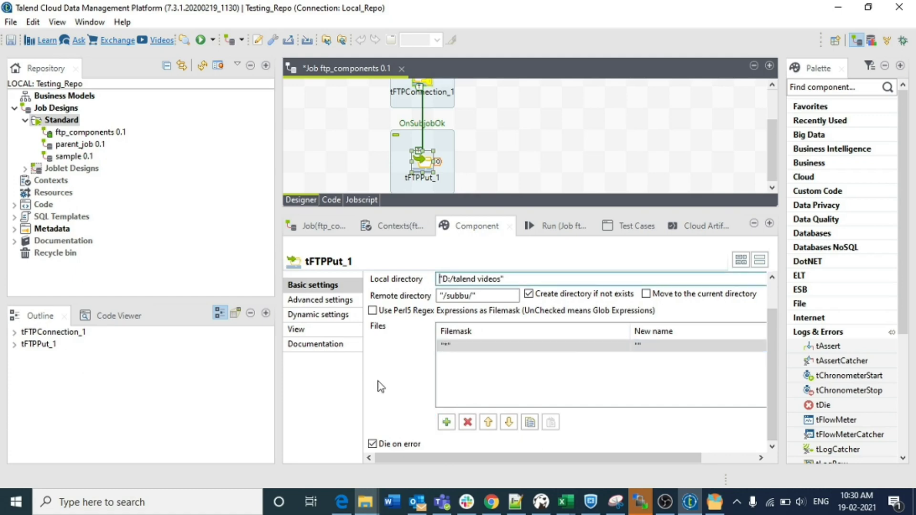
- Save the ftp_components job and run it
key("ctrl+s")
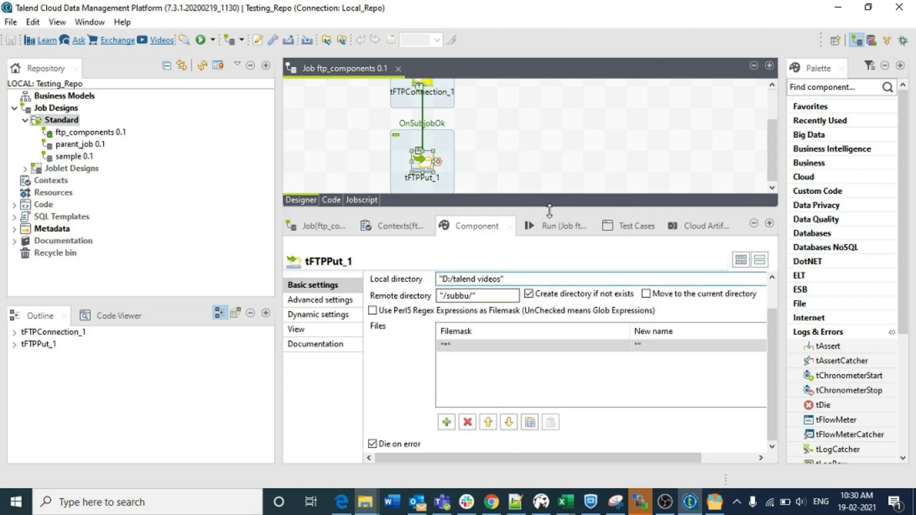
left_click(551, 228)
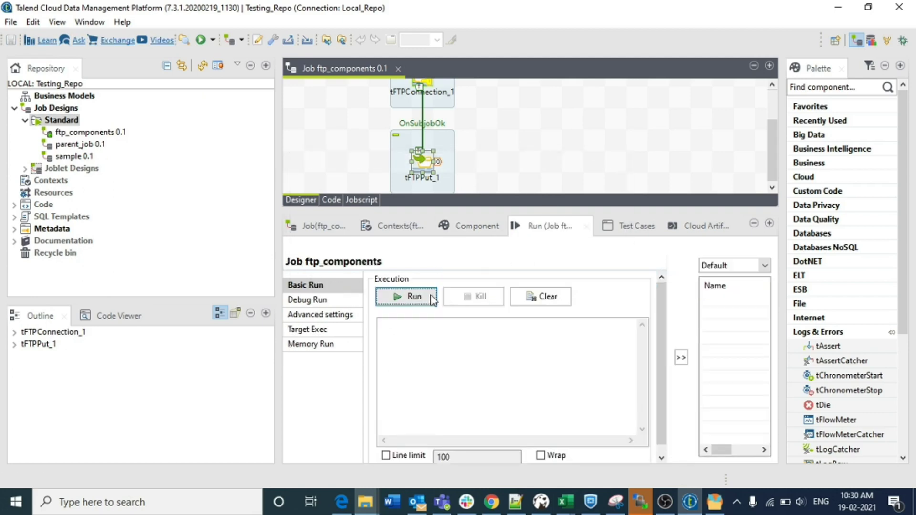
left_click(415, 297)
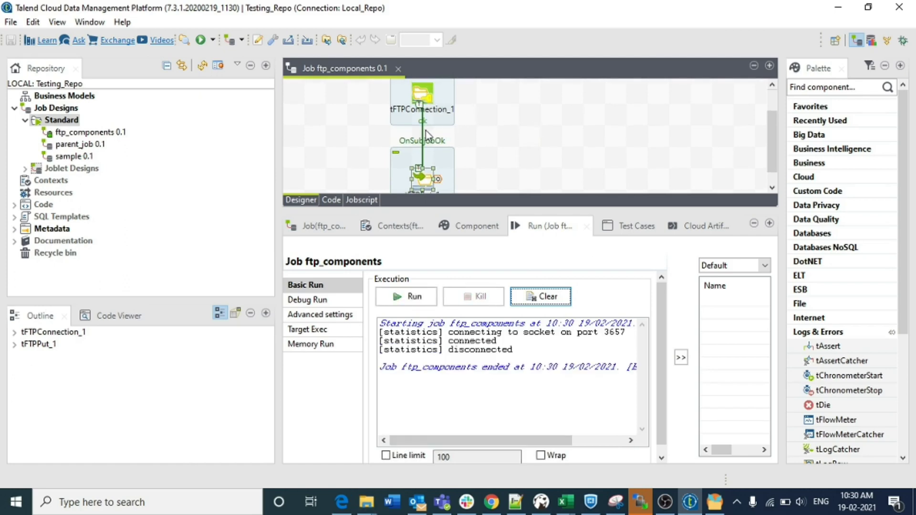
- Compare the source files in the talend videos folder with the contents of the subbu folder in the SFTP server's data folder
scroll(493, 177, "down", 1)
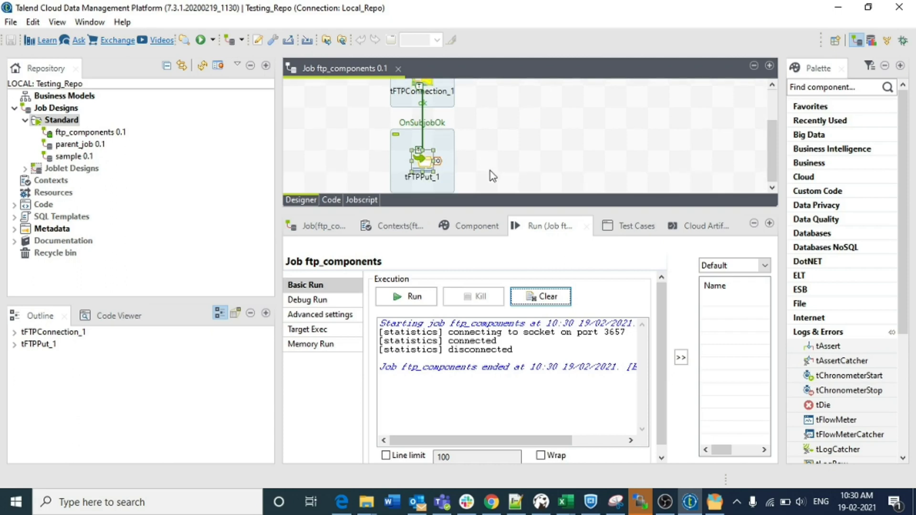
mouse_move(366, 502)
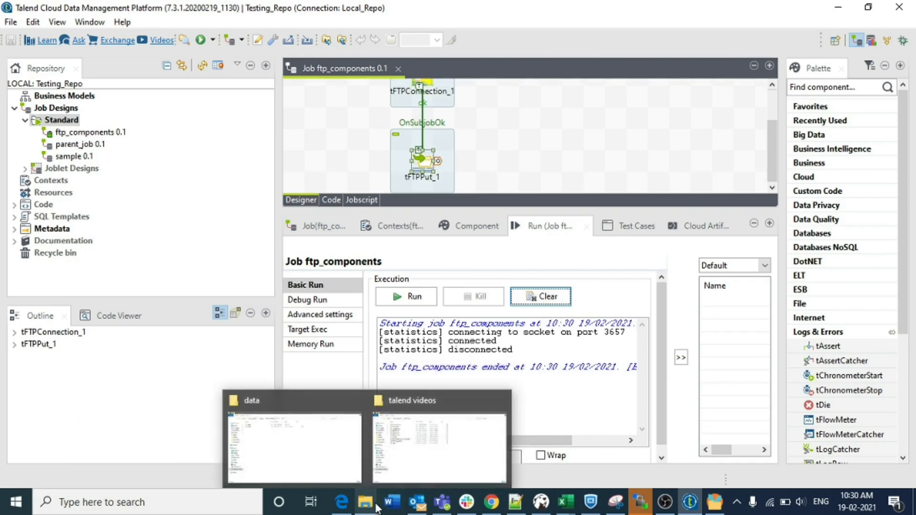
left_click(436, 460)
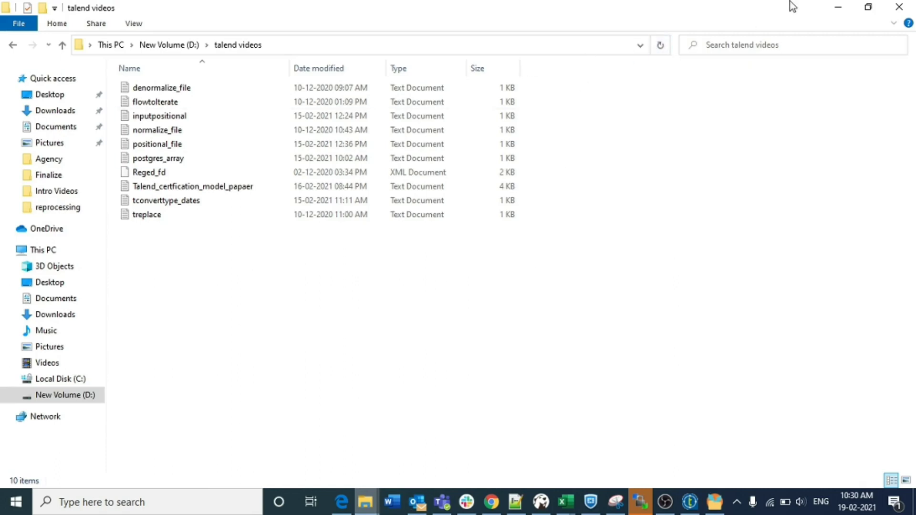
left_click(836, 9)
mouse_move(366, 502)
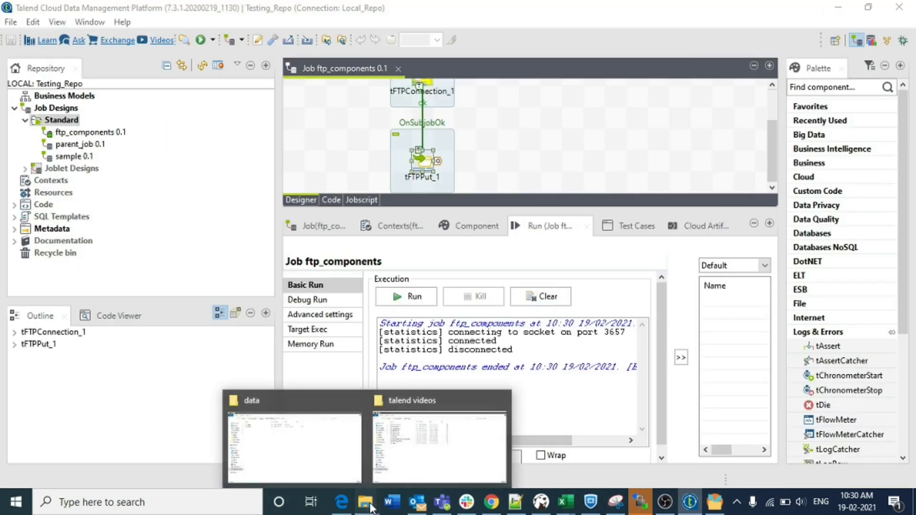
left_click(315, 457)
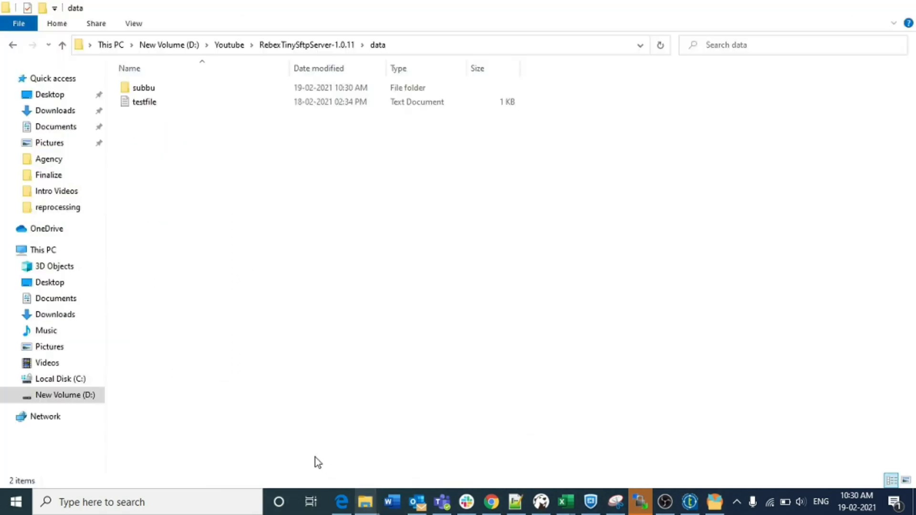
left_click(662, 49)
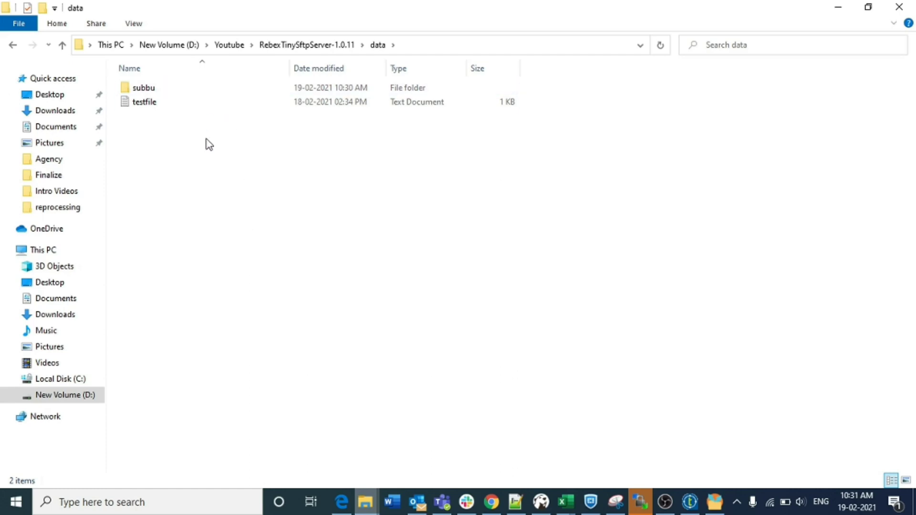
double_click(149, 90)
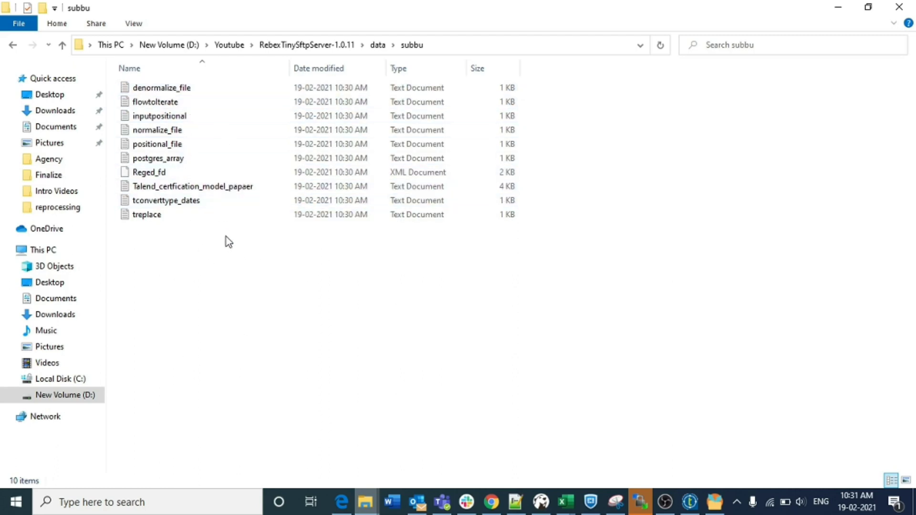
- Delete denormalize_file from the SFTP server's subbu folder
left_click(237, 133)
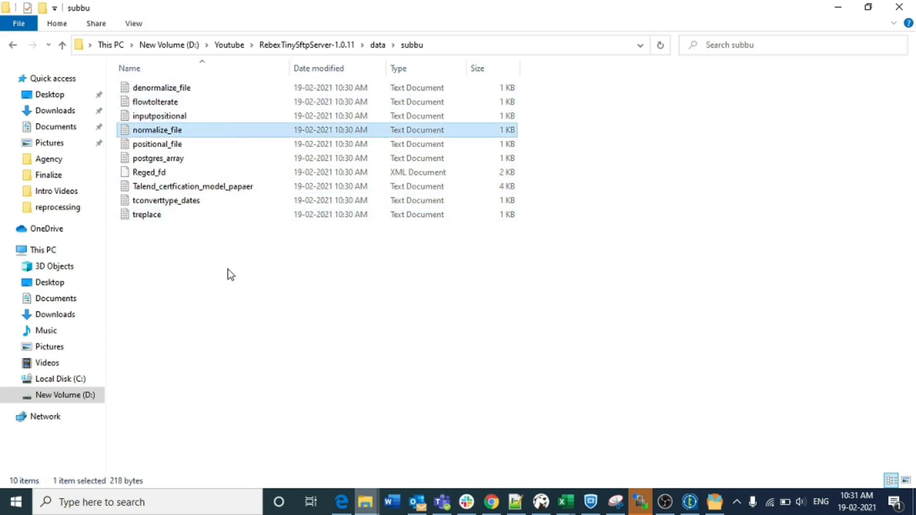
left_click(167, 94)
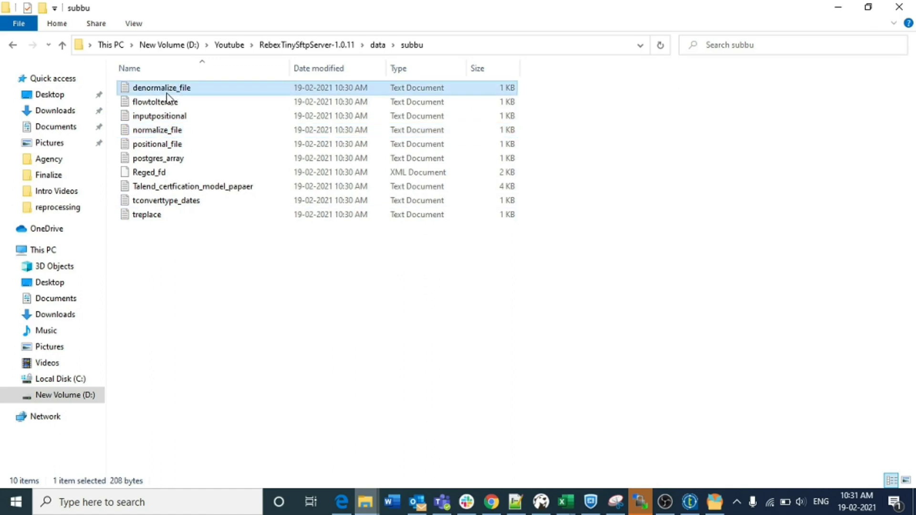
key("Delete")
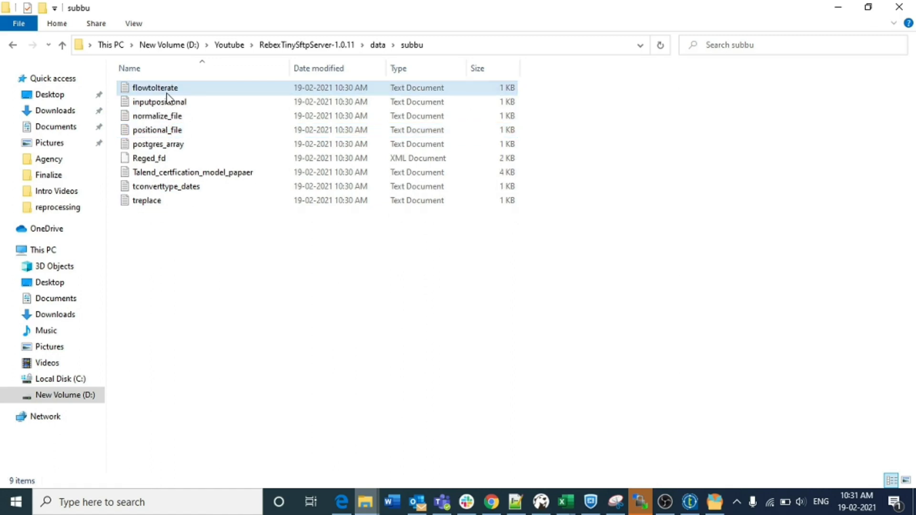
- Switch back to Talend and change the filemask of tFTPPut_1 to "denormalise_file.txt"
left_click(687, 503)
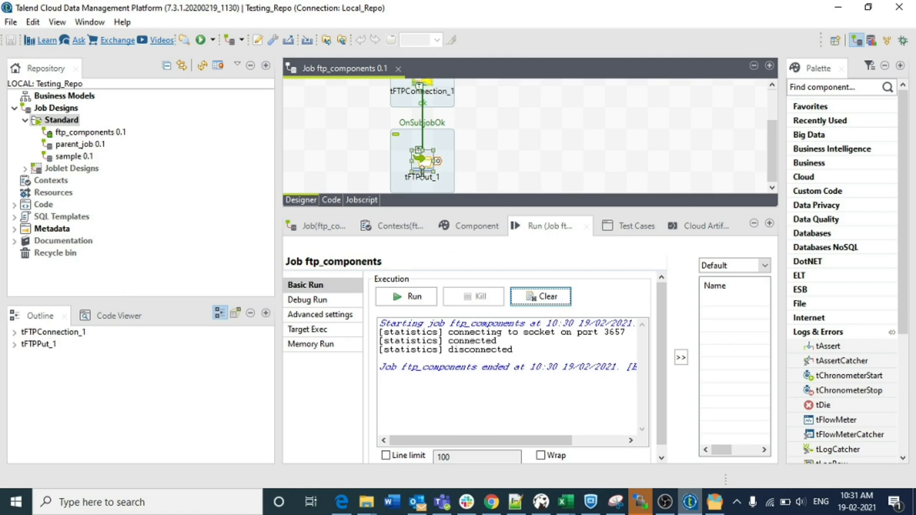
double_click(423, 165)
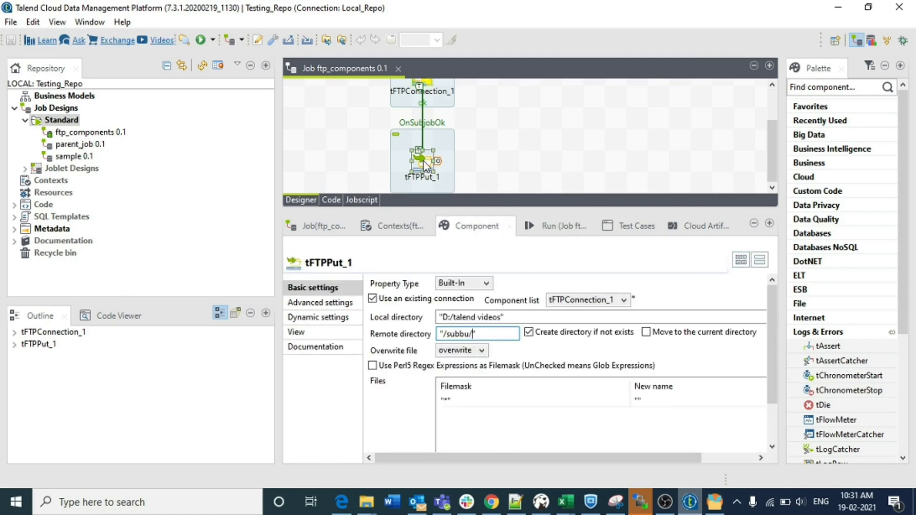
left_click(449, 400)
left_click(449, 399)
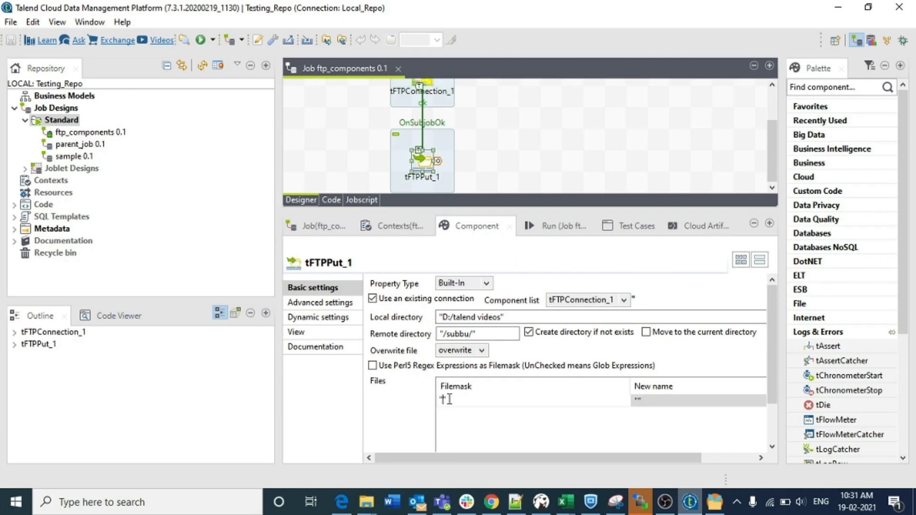
type("denormalise_file.txt")
- Check the source file's name in the talend videos folder and correct the tFTPPut_1 filemask in Talend to "denormalize_file.txt"
left_click(366, 502)
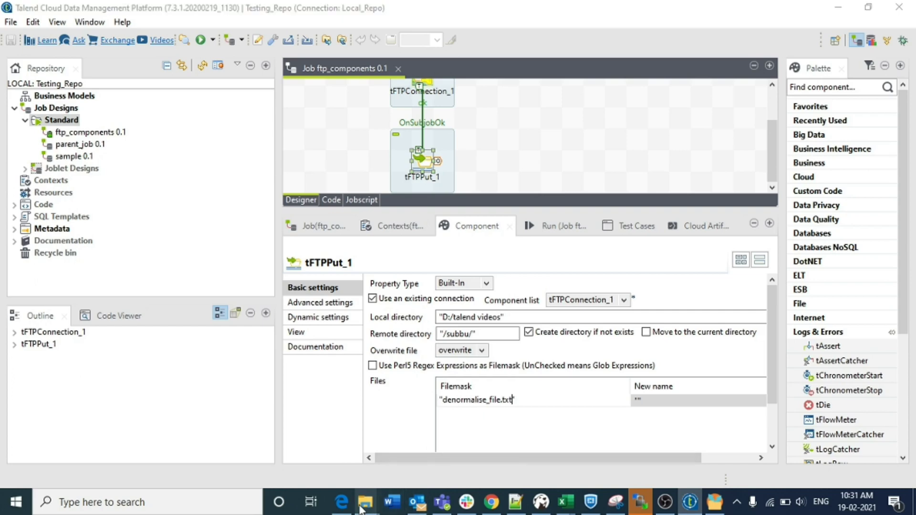
left_click(410, 445)
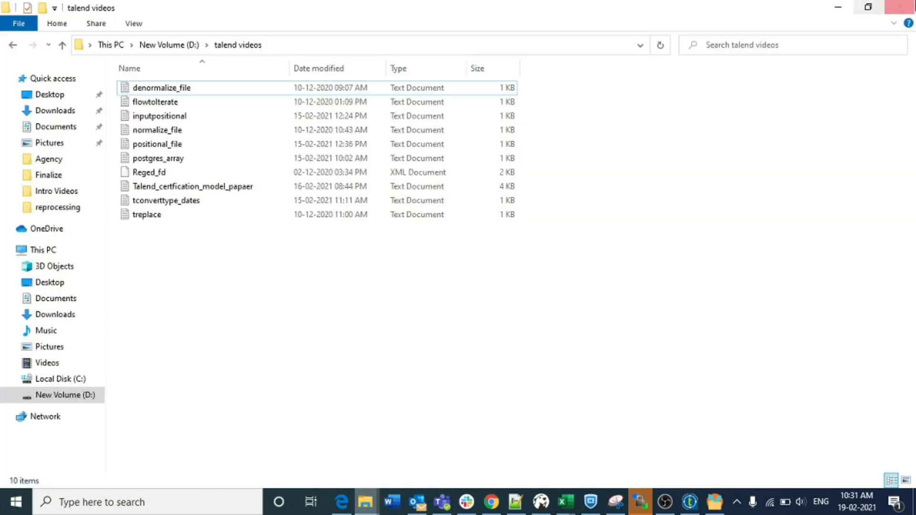
left_click(843, 10)
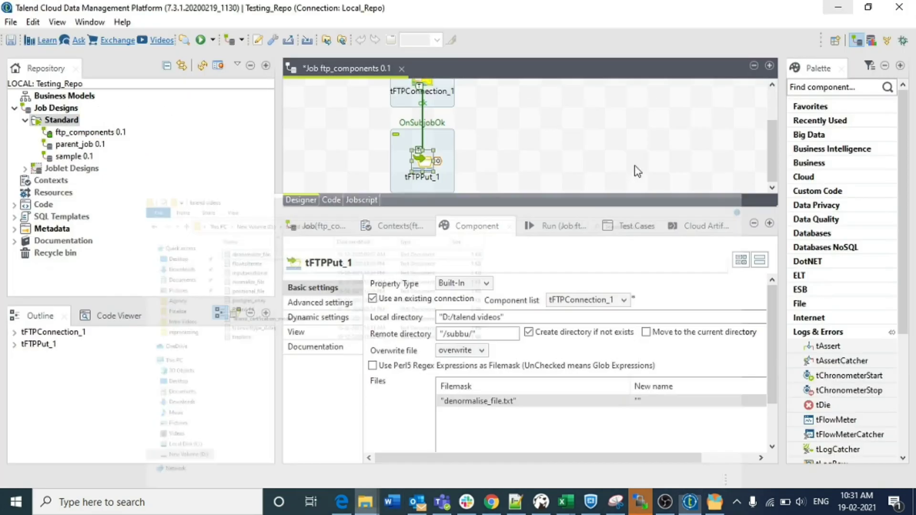
left_click(483, 402)
key("Return")
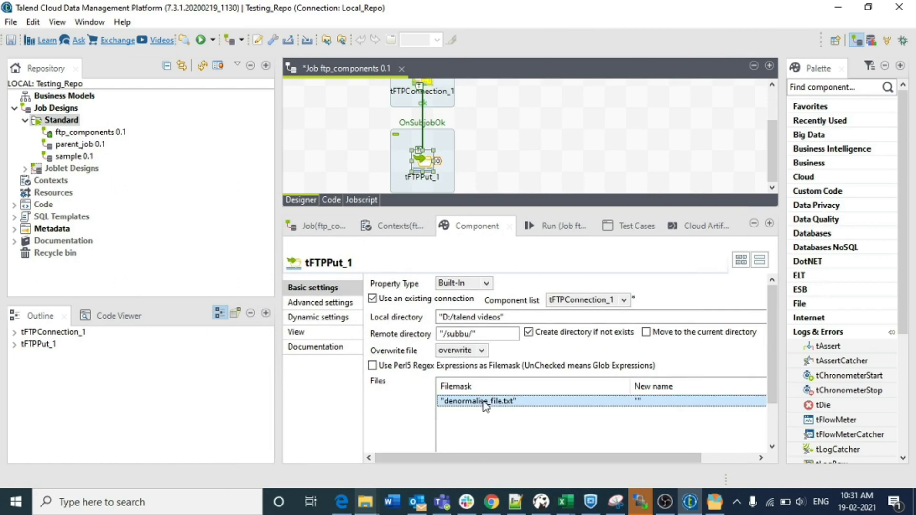
left_click(483, 402)
left_click(482, 401)
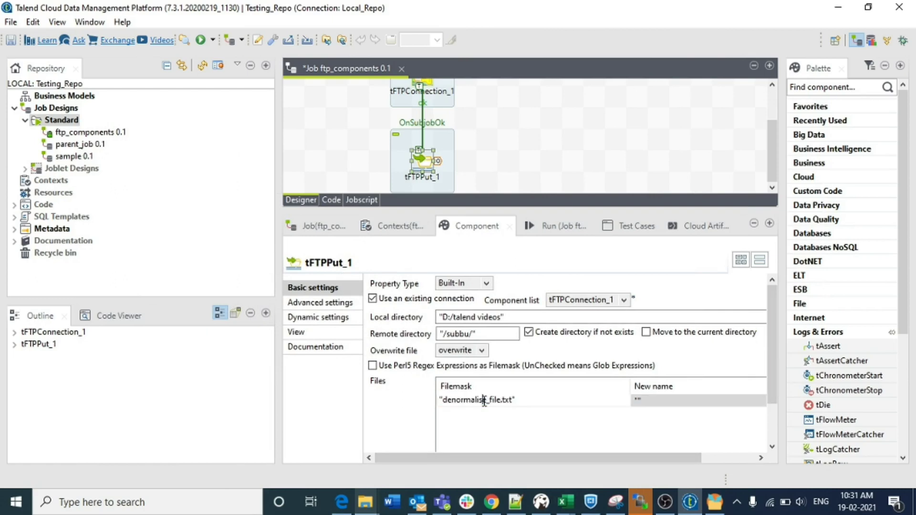
key("BackSpace")
type("z")
key("Return")
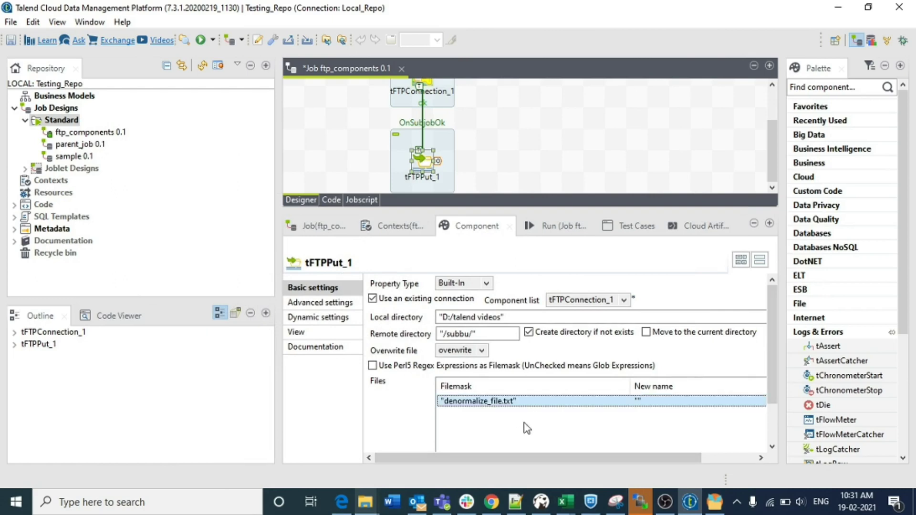
- Save the ftp_components job and run it with the corrected filemask
key("ctrl+s")
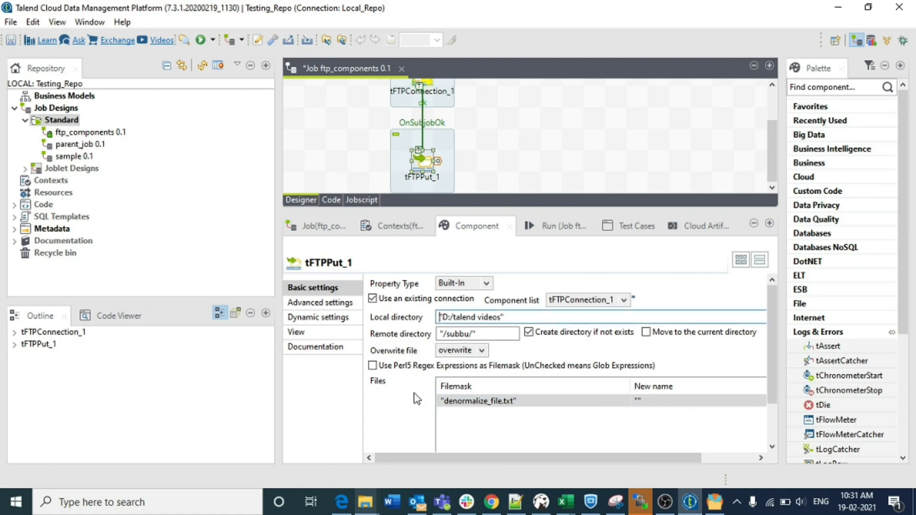
left_click(559, 227)
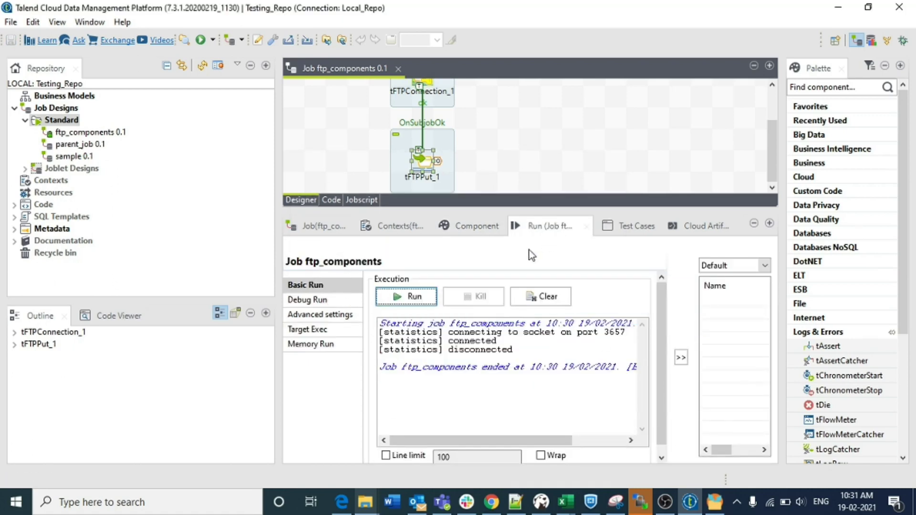
left_click(415, 297)
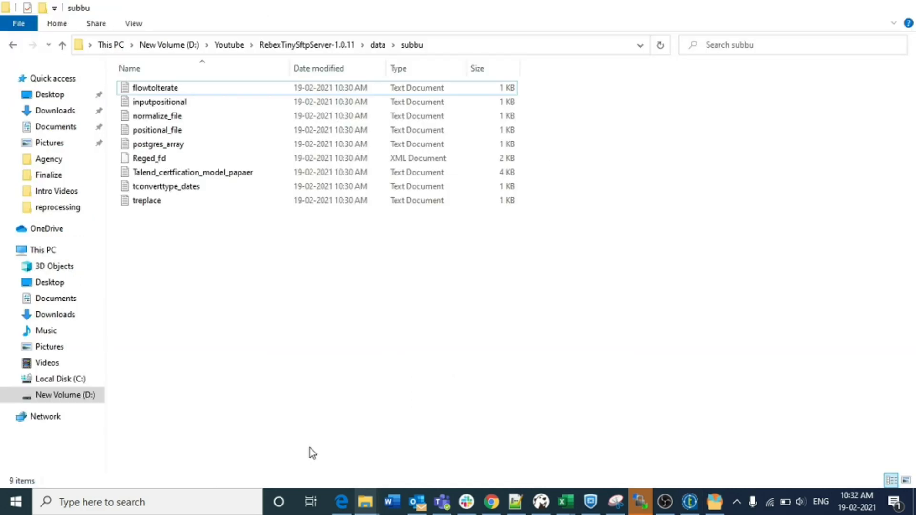
- Refresh the SFTP server's subbu folder and check it for denormalize_file, looking at the job's run status in Talend in between
left_click(660, 45)
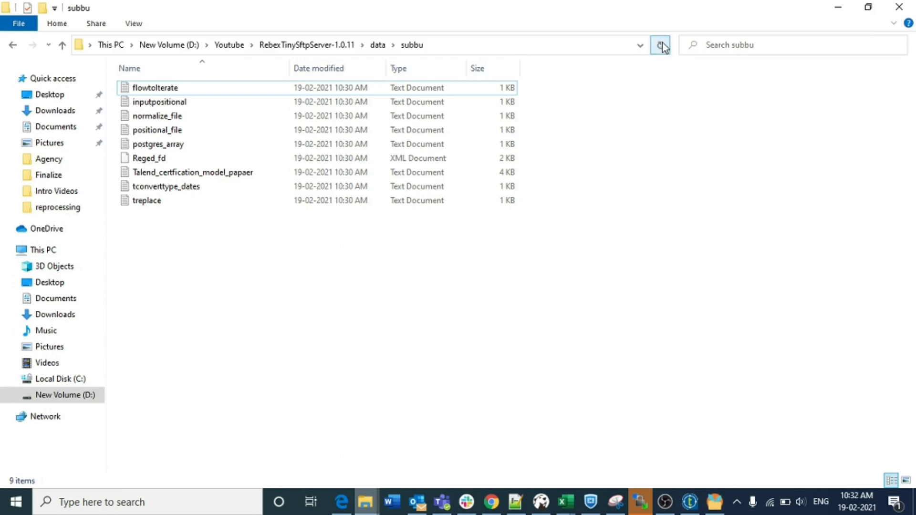
left_click(690, 502)
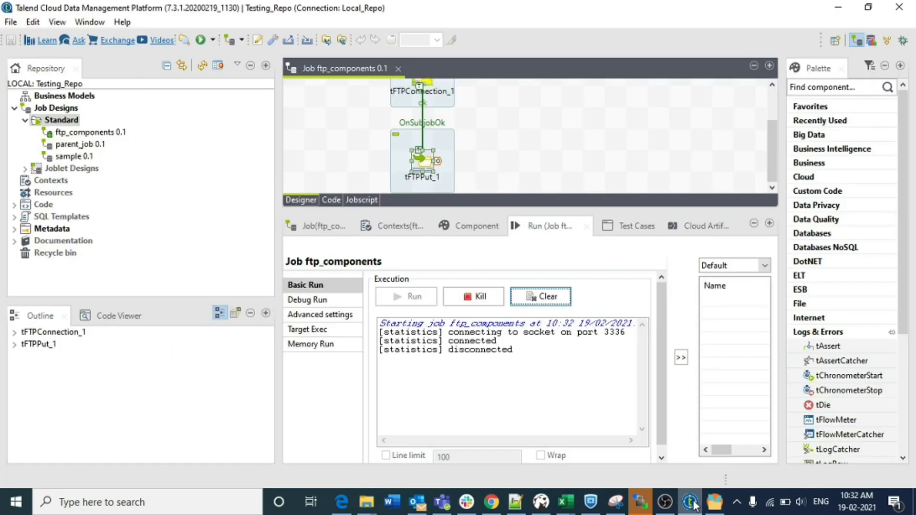
left_click(691, 502)
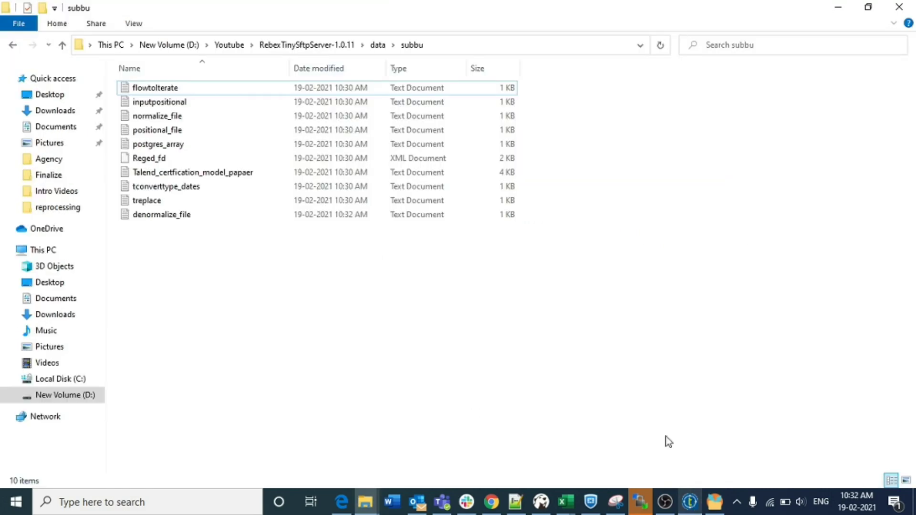
left_click(661, 45)
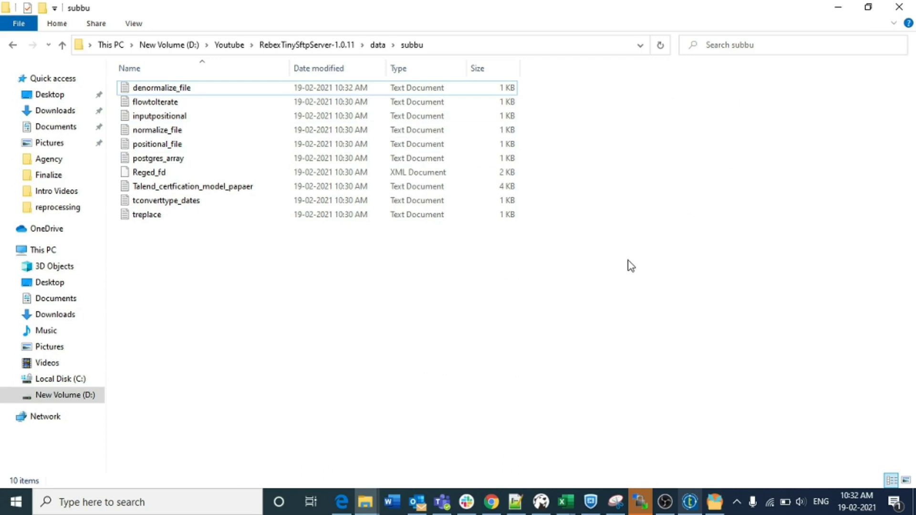
- Return to Talend and review the settings of tFTPPut_1 and tFTPConnection_1
left_click(691, 505)
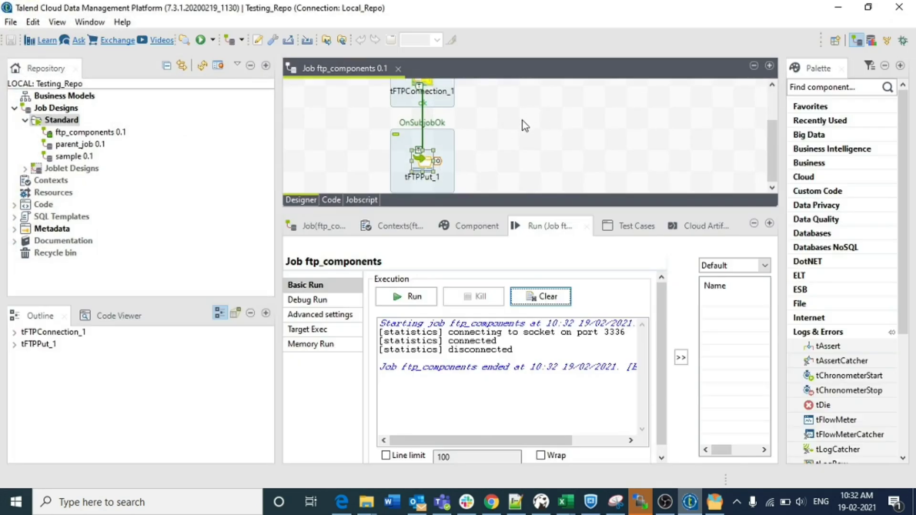
left_click(525, 125)
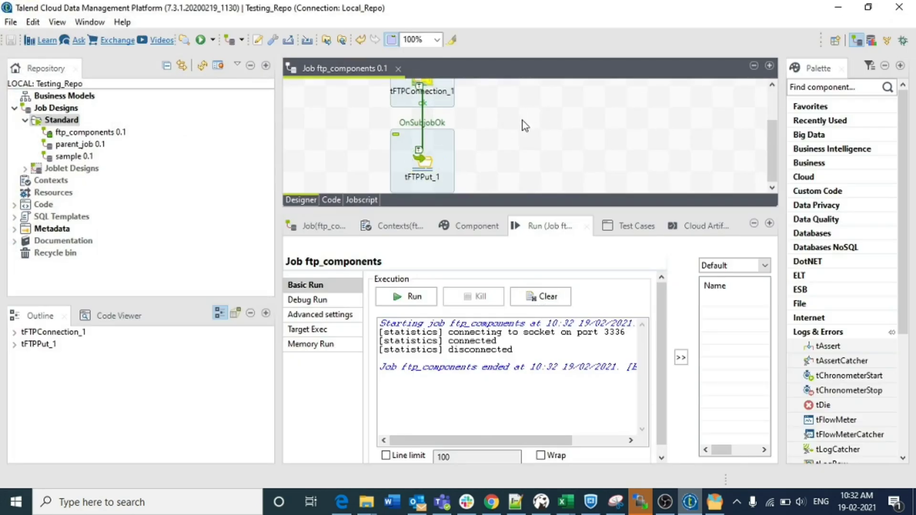
left_click(404, 229)
left_click(465, 231)
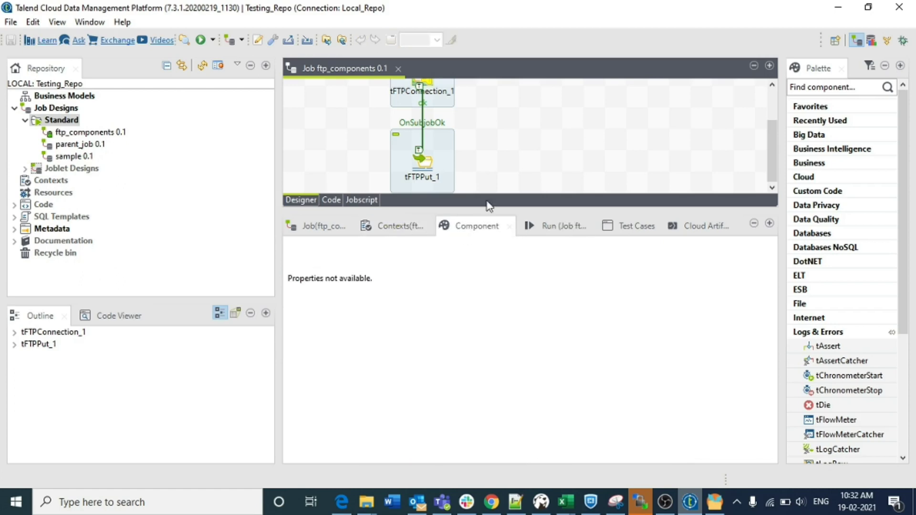
left_click(424, 167)
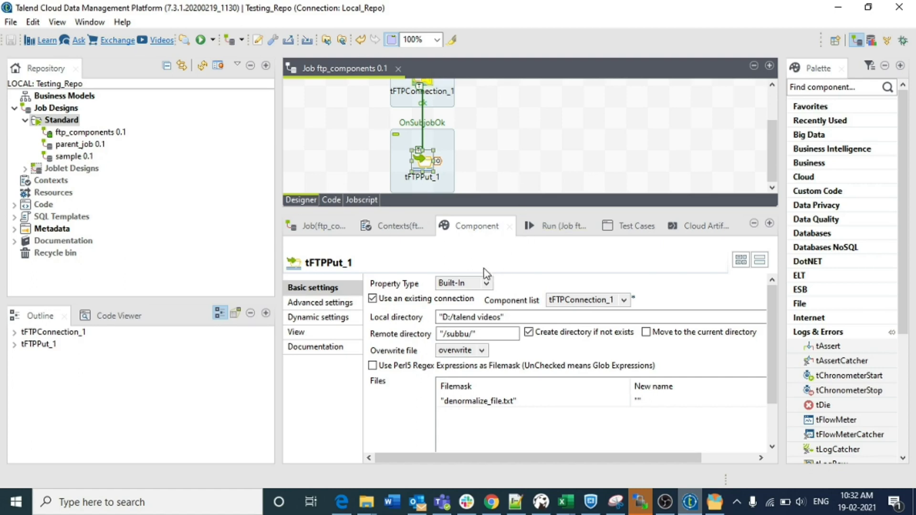
scroll(489, 129, "up", 2)
scroll(489, 129, "up", 1)
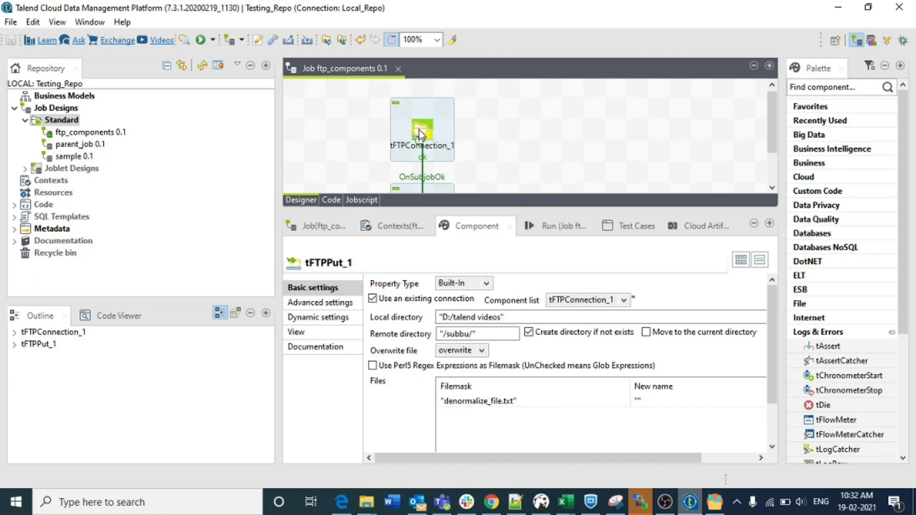
left_click(420, 134)
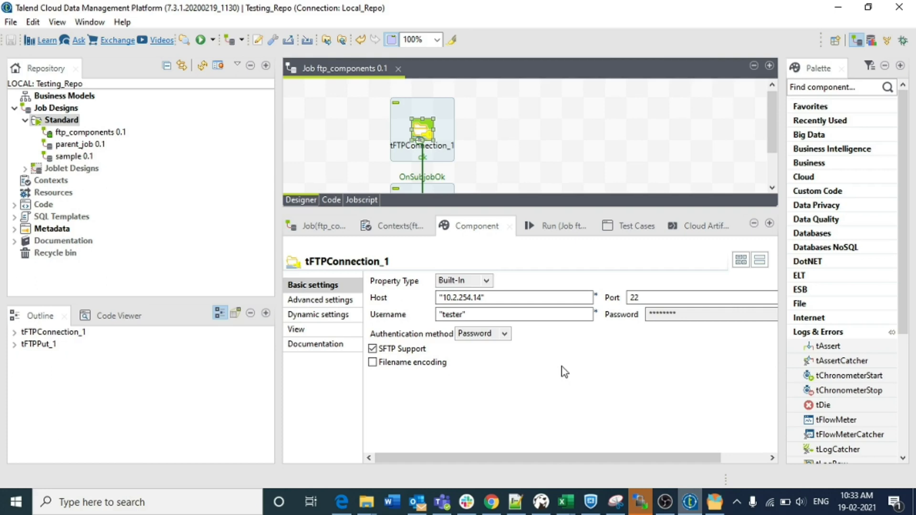
- Examine the connection details and session log in Rebex Tiny SFTP Server, and return to the tFTPPut_1 part of the Talend job
left_click(715, 501)
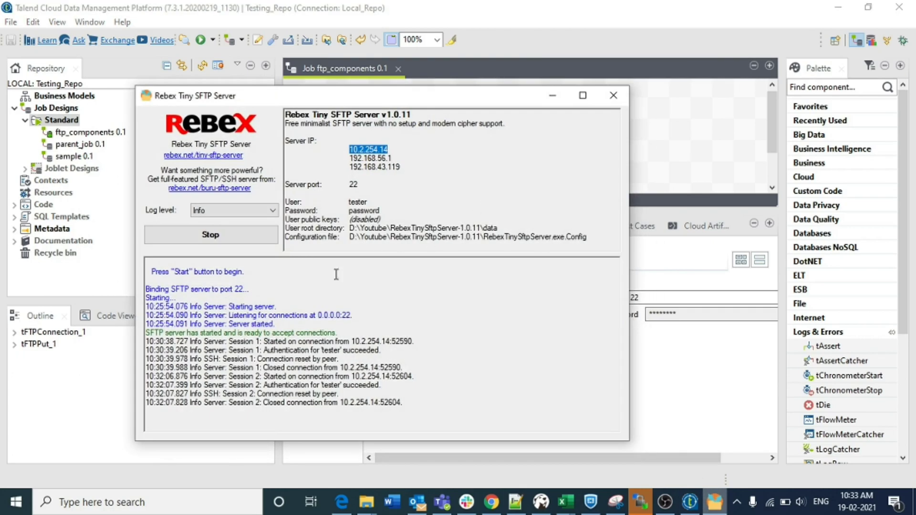
left_click(553, 96)
left_click(503, 147)
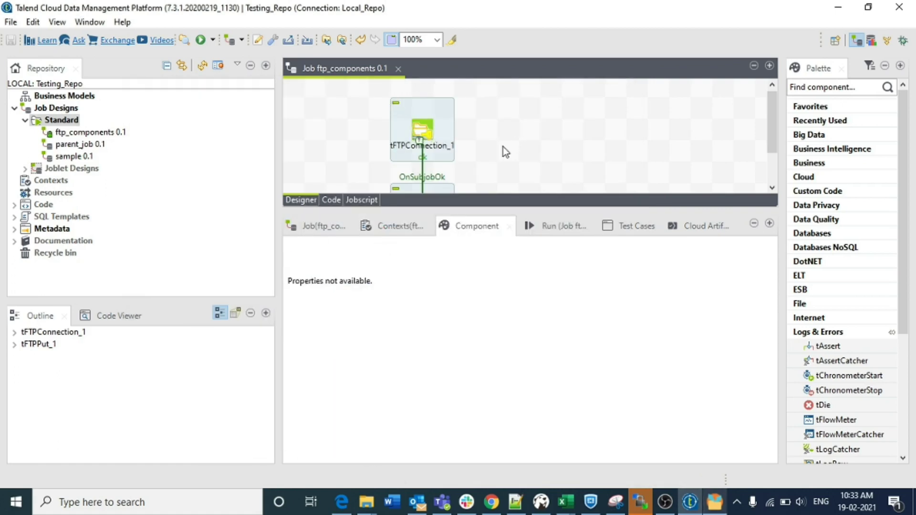
scroll(503, 147, "down", 2)
scroll(503, 147, "down", 1)
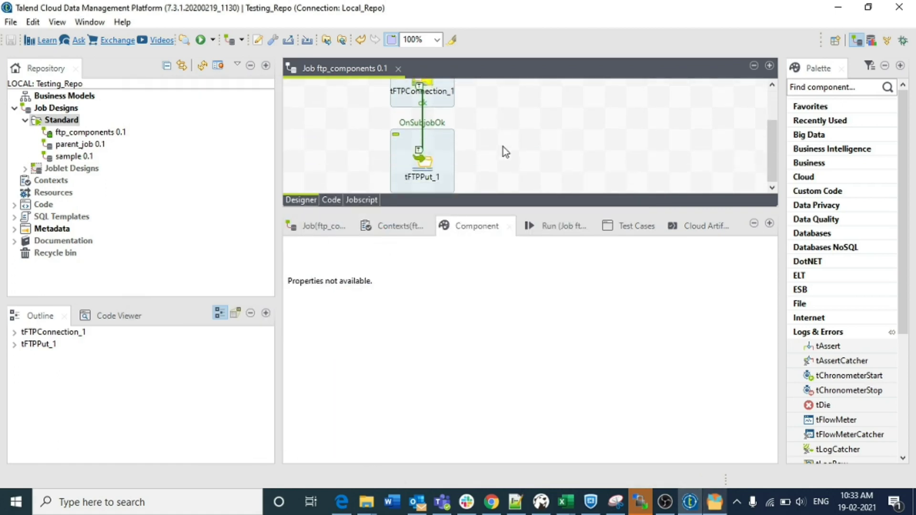